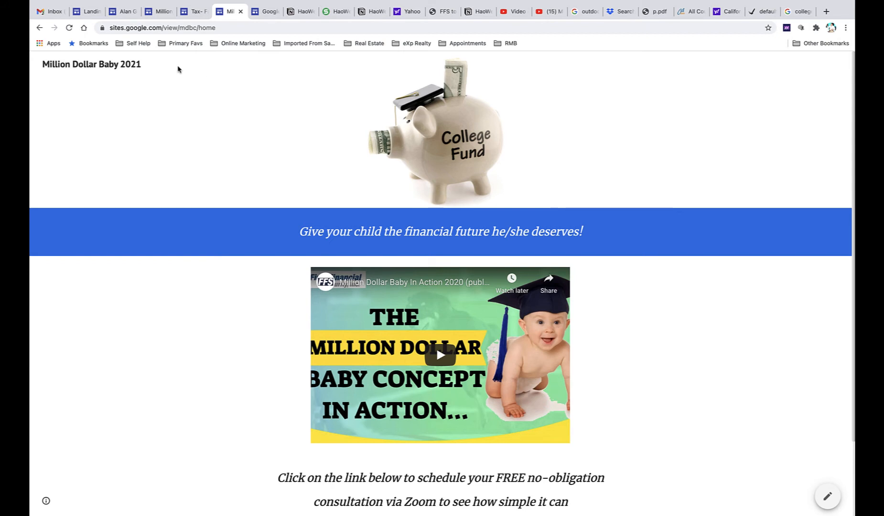
Look through the Landing Page Tutorial site and the example Family Financial Protection, Million Dollar Baby and Tax-Free Retirement pages
click(89, 13)
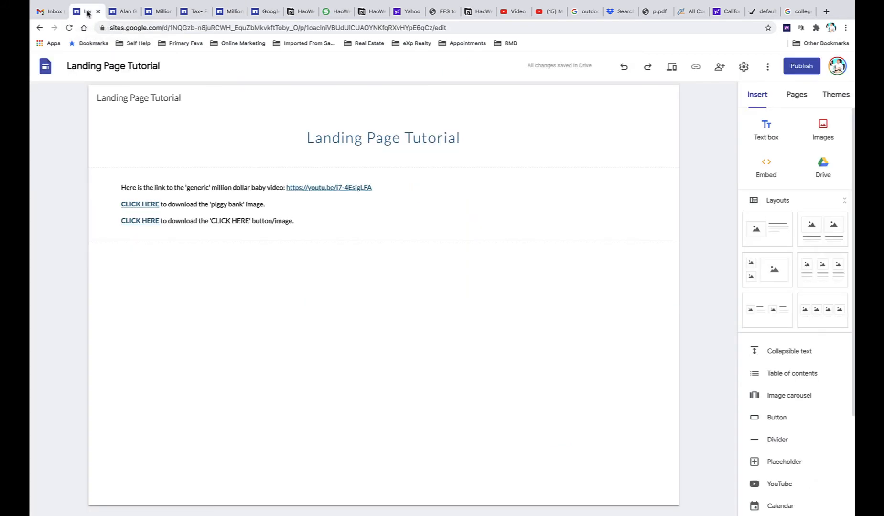
click(117, 13)
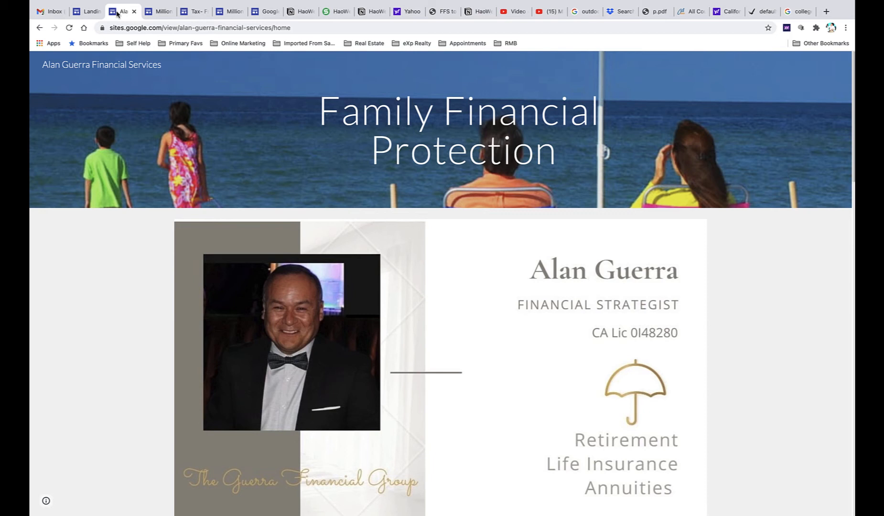
click(160, 12)
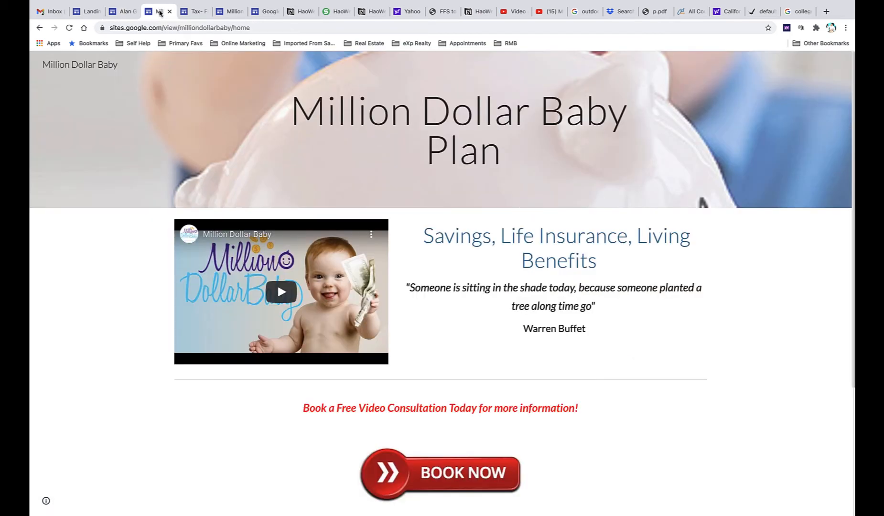
click(188, 12)
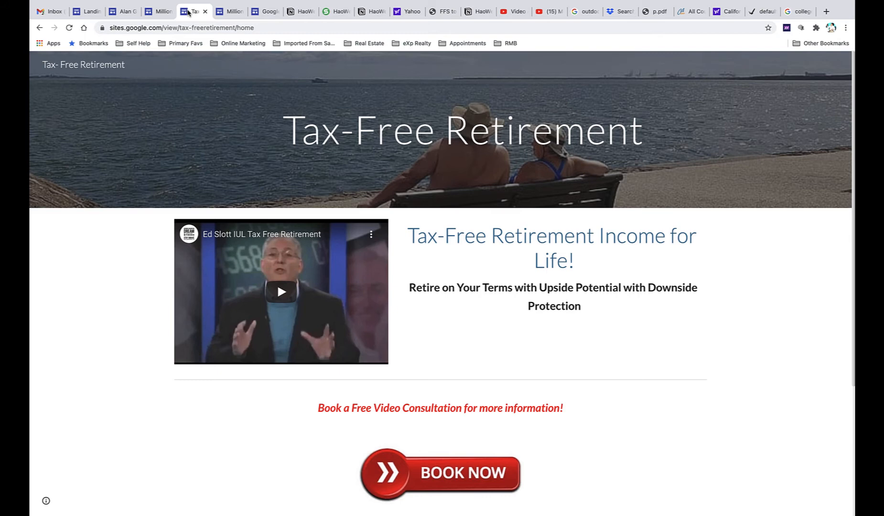
click(225, 12)
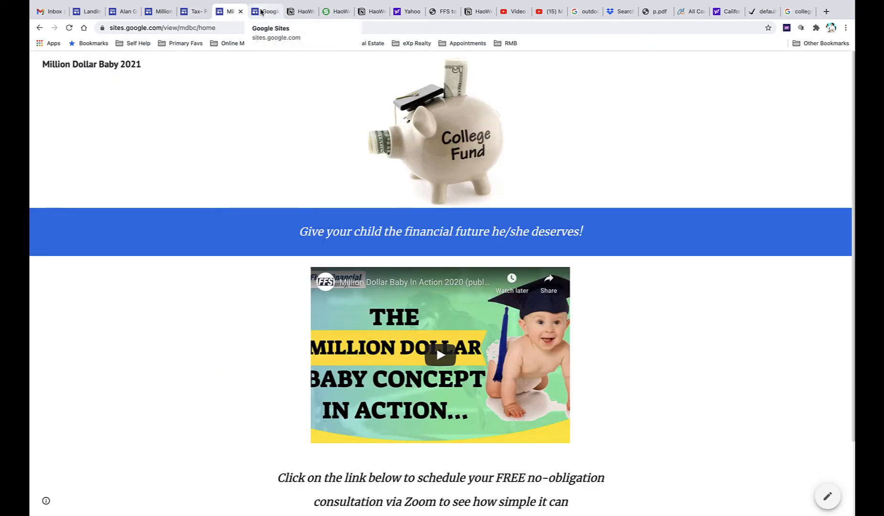
Create a new site from the Help Center template on the Google Sites home page
click(261, 12)
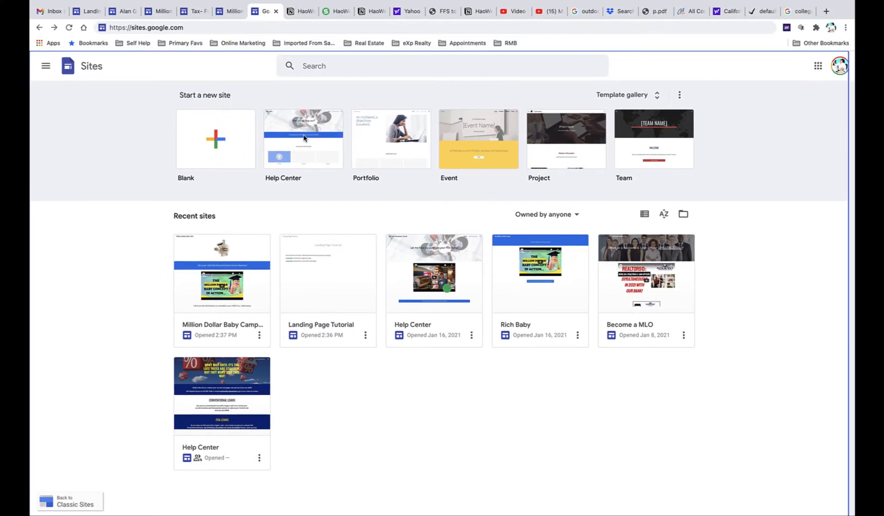
click(250, 98)
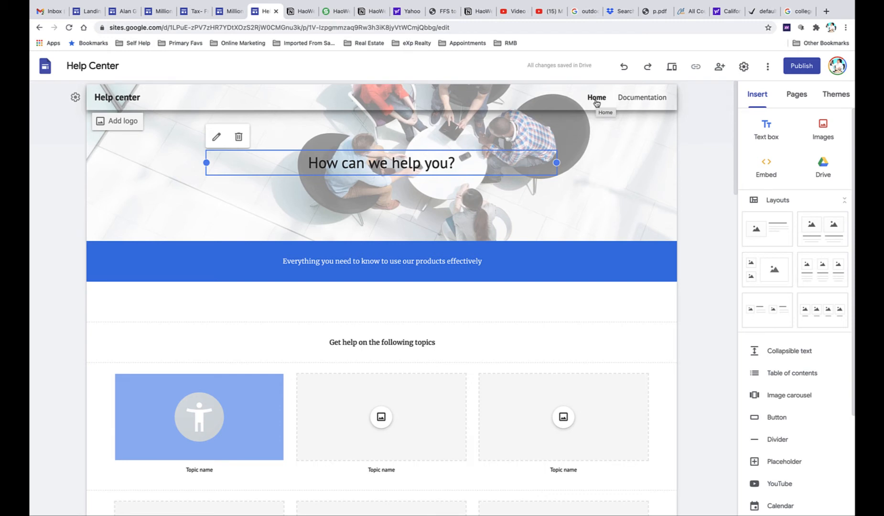
Check the template's Documentation page and delete it from the site
click(641, 99)
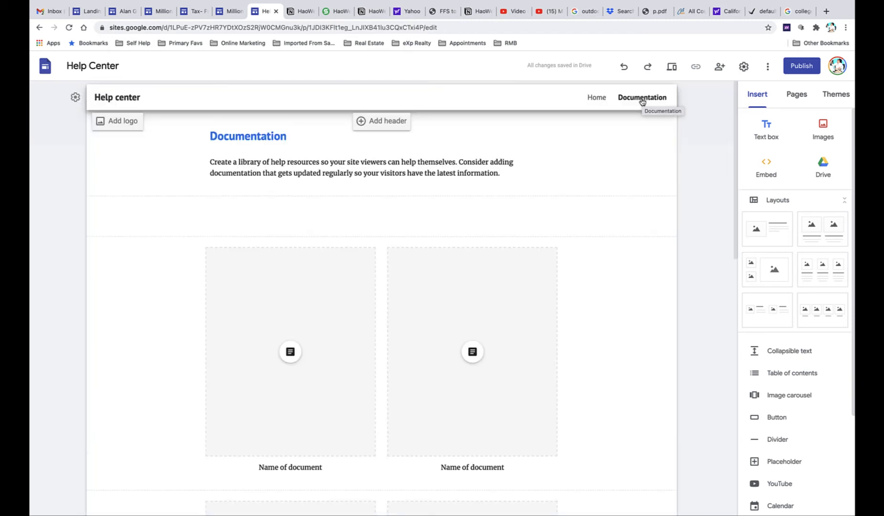
click(597, 99)
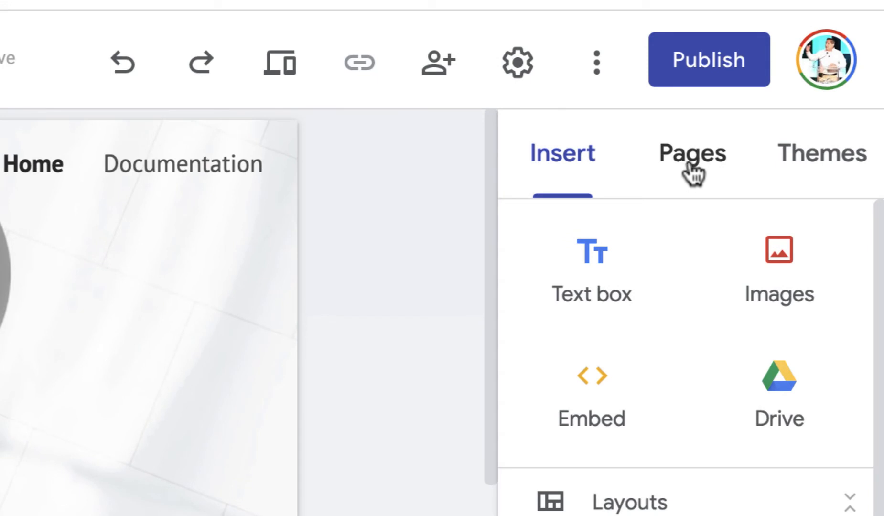
click(692, 171)
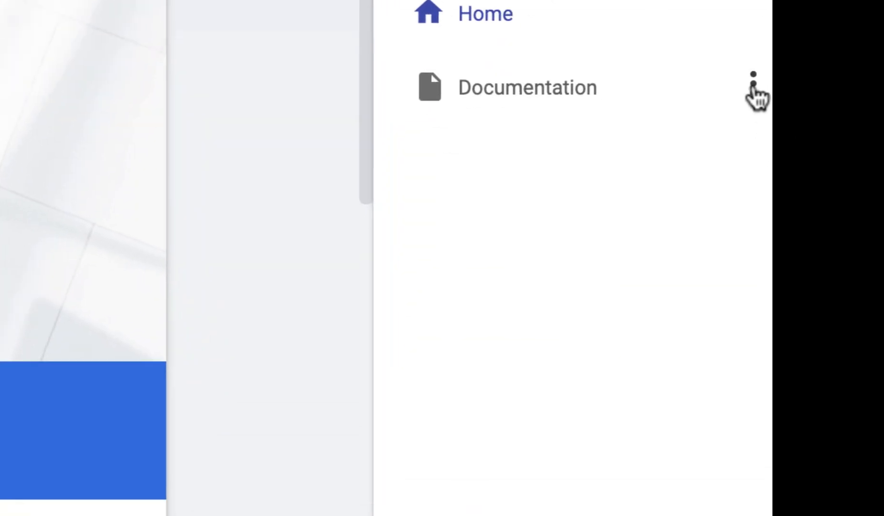
click(866, 370)
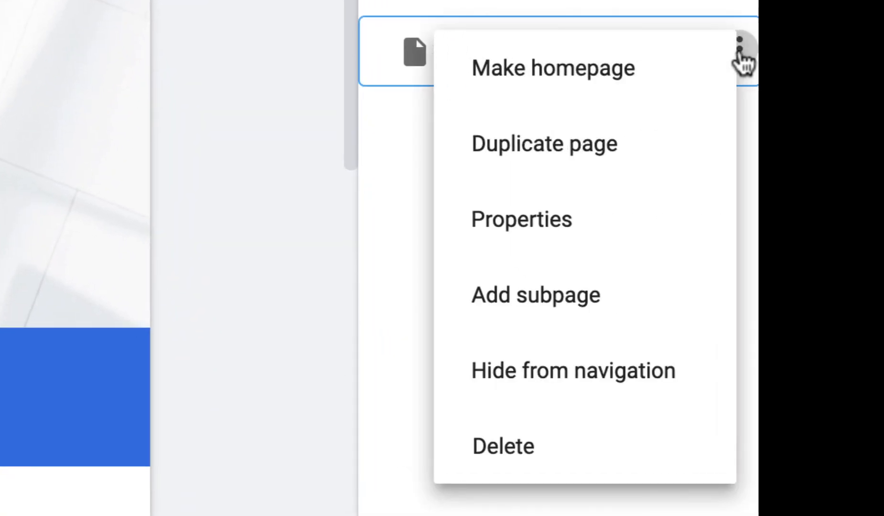
click(535, 458)
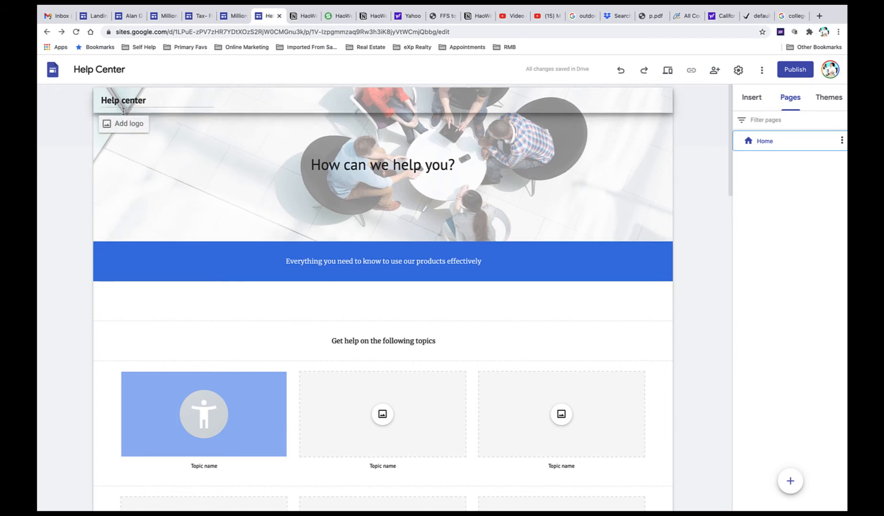
Change the site name in the page header to "Million Dollar Baby #5"
click(117, 97)
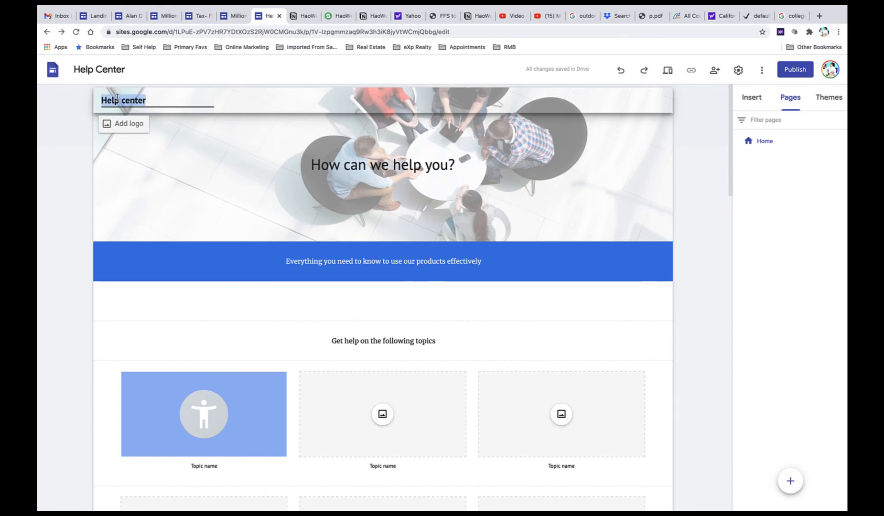
text(Millio)
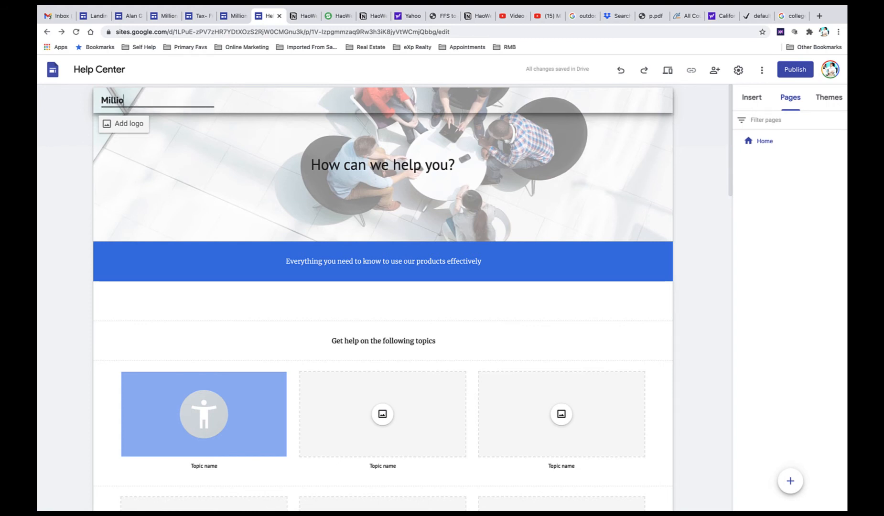
text(n Dollar)
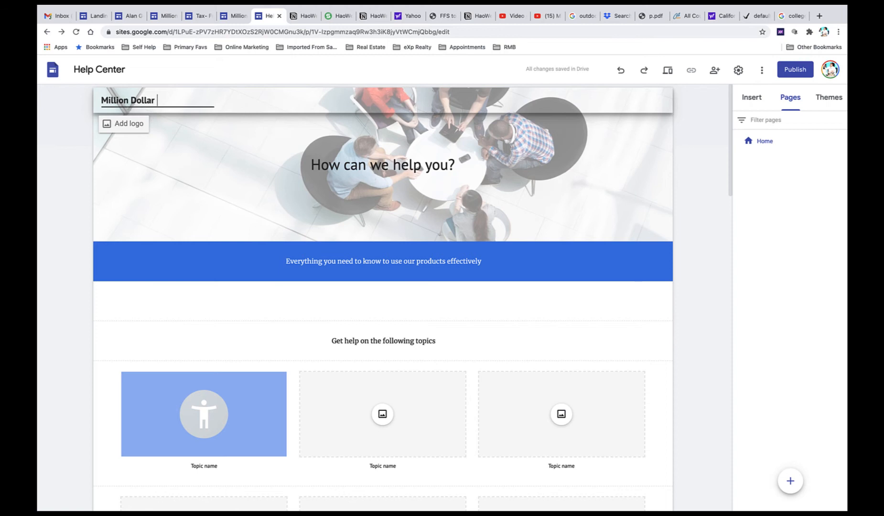
text( Baby #5)
click(60, 170)
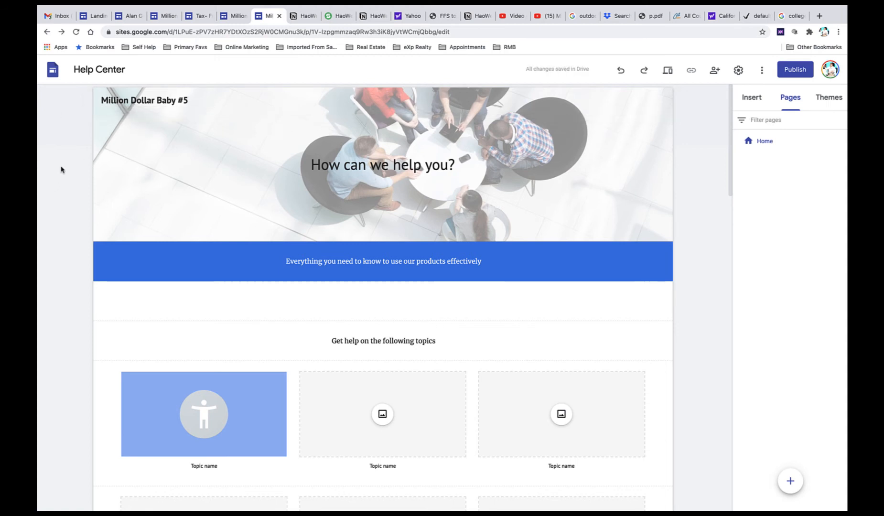
Replace the header background by uploading the image file "Landing Page Piggy Bank", found by searching for "landing page piggy"
mouse_move(134, 107)
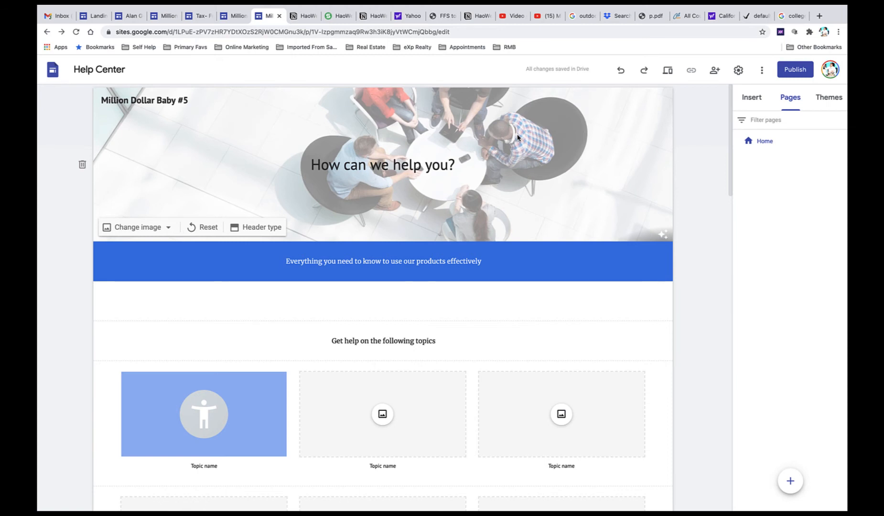
click(169, 232)
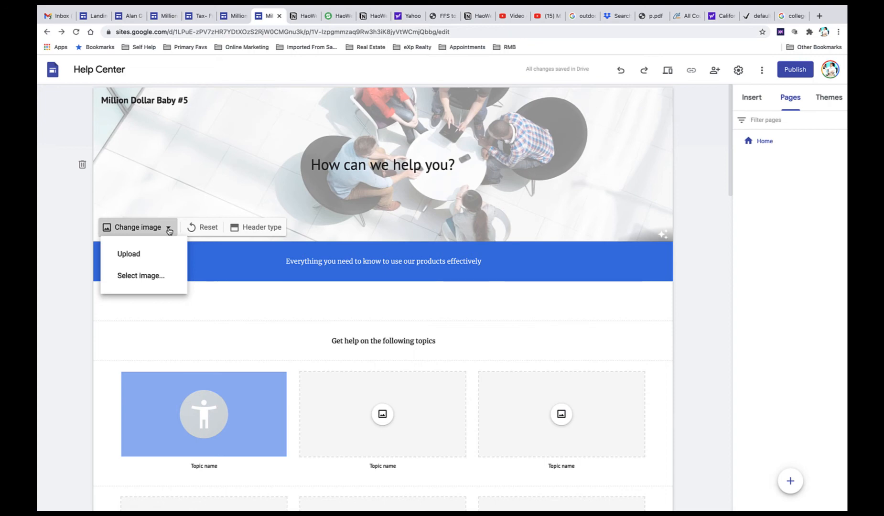
click(131, 254)
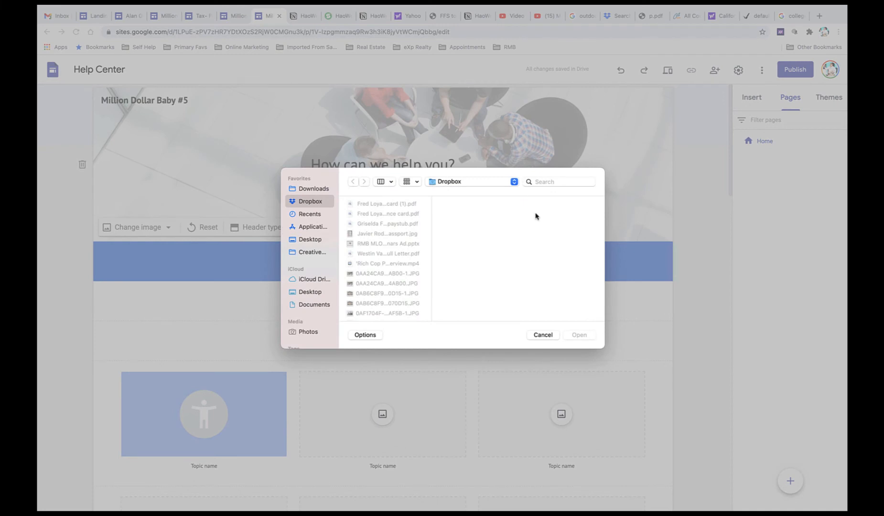
click(538, 182)
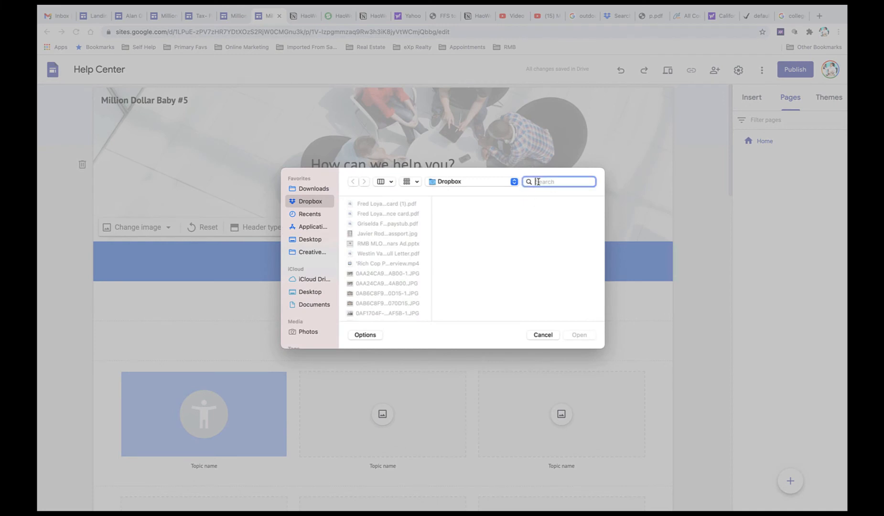
text(landing)
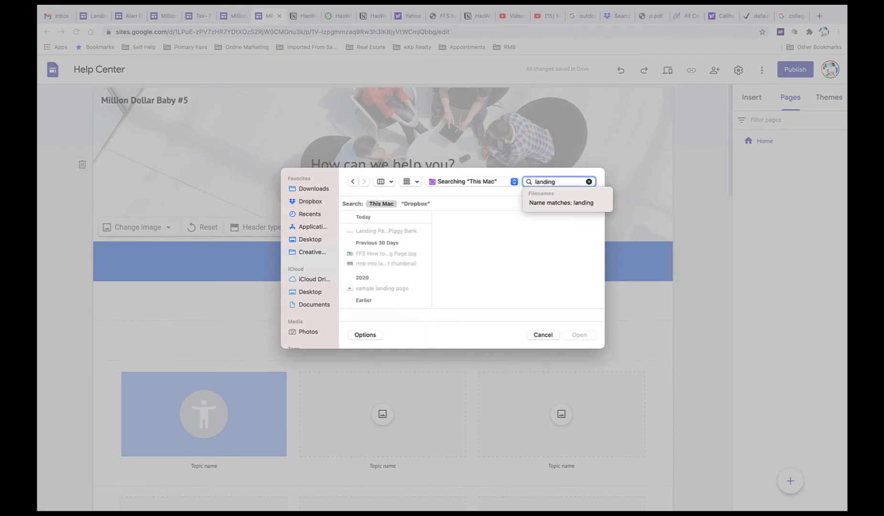
text(page piggy)
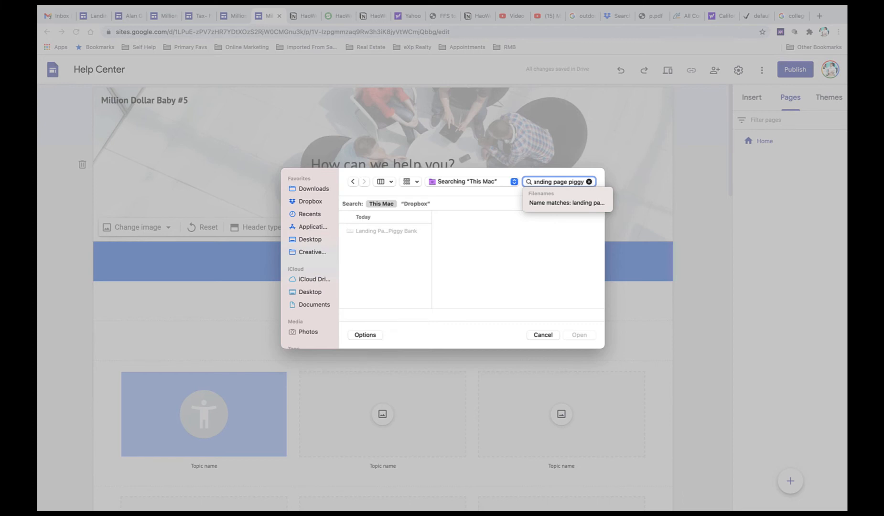
click(383, 233)
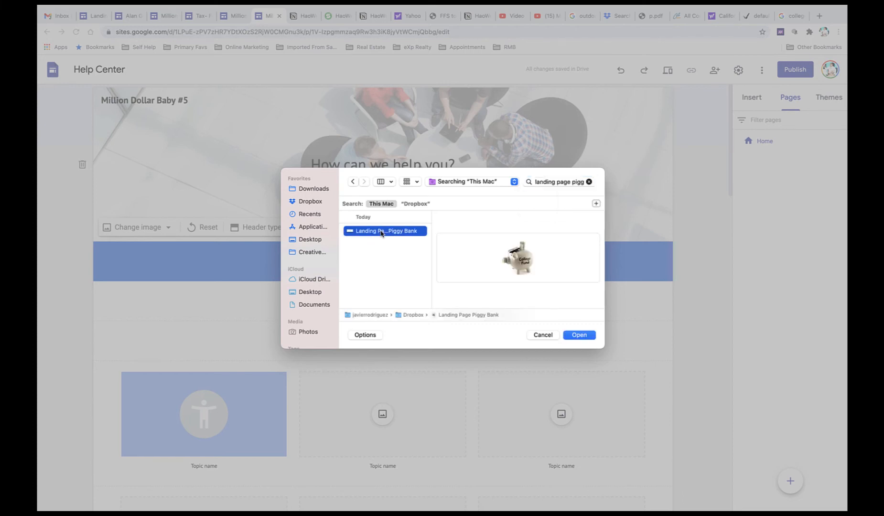
click(587, 336)
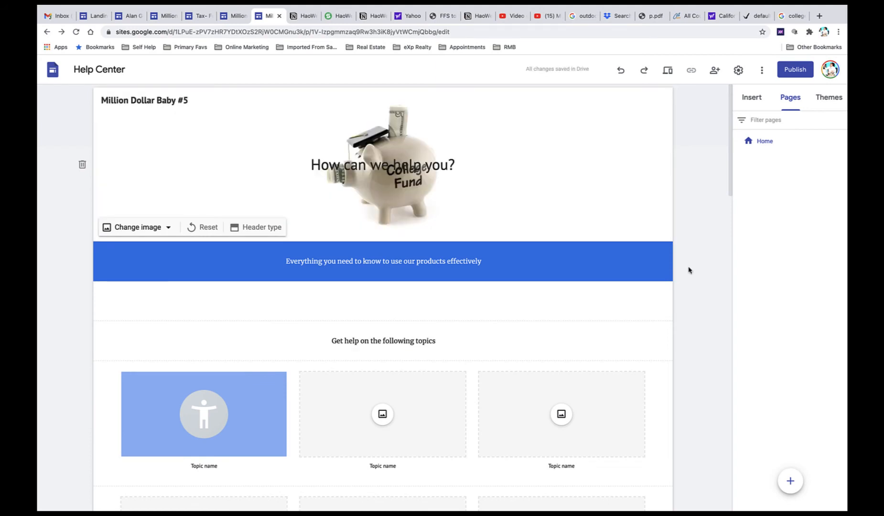
Delete the "How can we help you?" heading from the header and compare the header with the finished Million Dollar Baby 2021 page
click(299, 165)
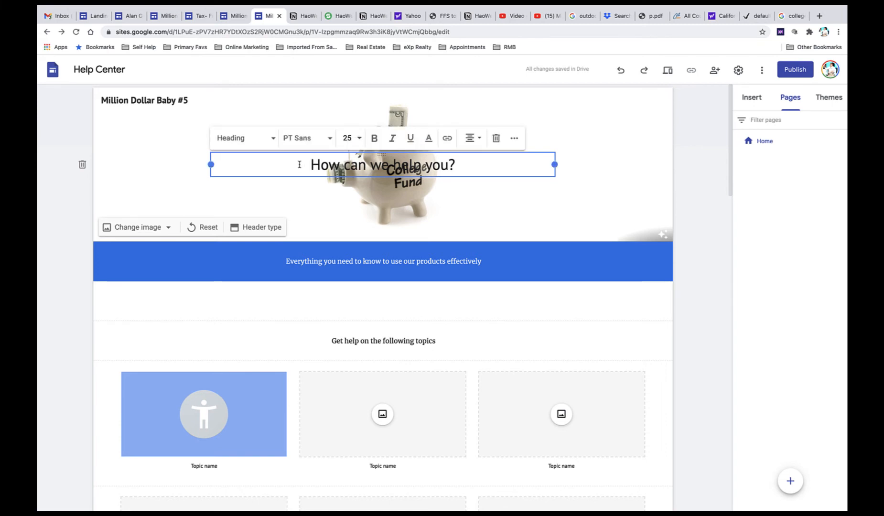
click(497, 142)
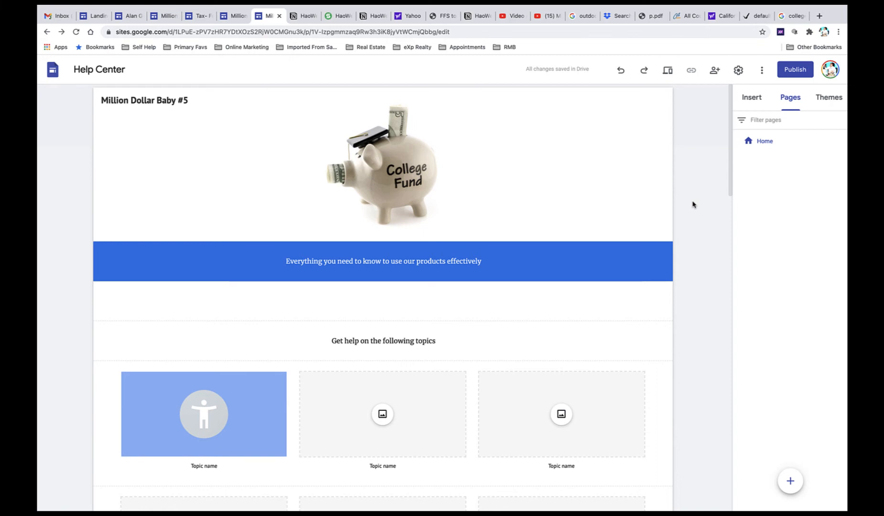
click(236, 20)
click(269, 17)
mouse_move(382, 192)
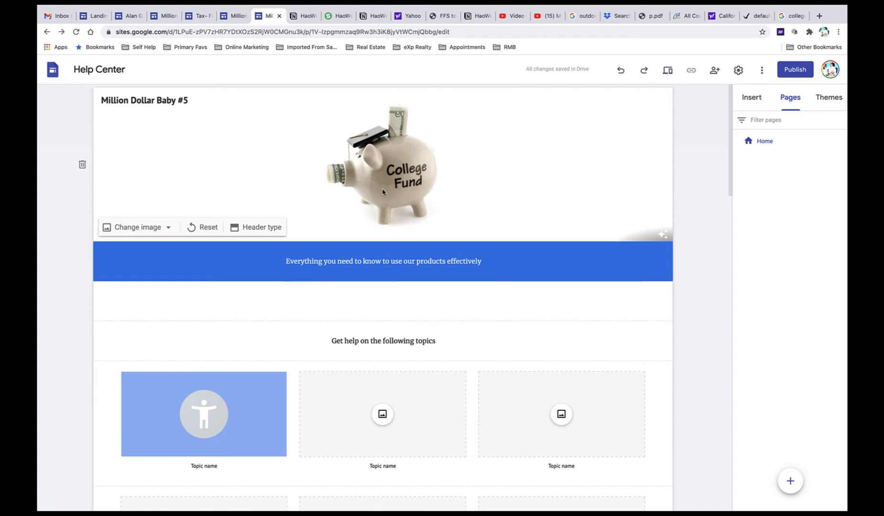
Copy "Give your child the financial future he/she deserves!" from the Million Dollar Baby 2021 page and paste it over the new site's blue banner text
click(235, 18)
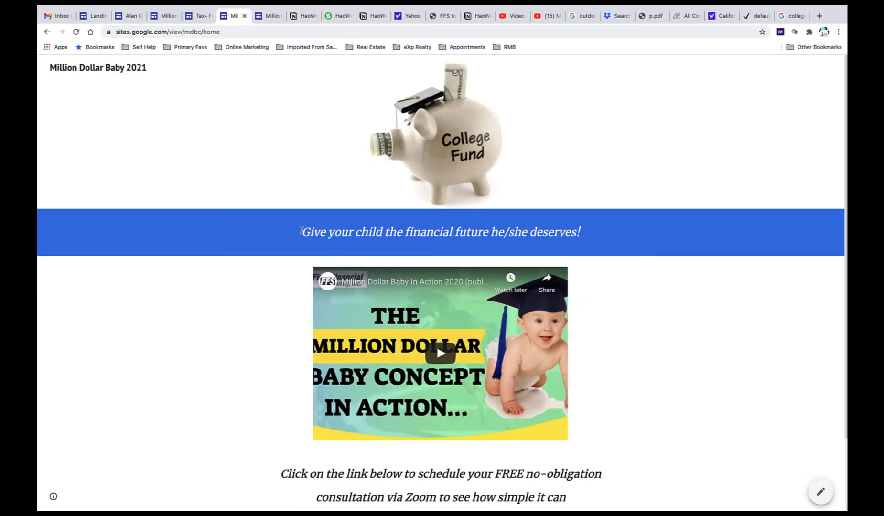
drag(303, 230, 592, 228)
key(super+c)
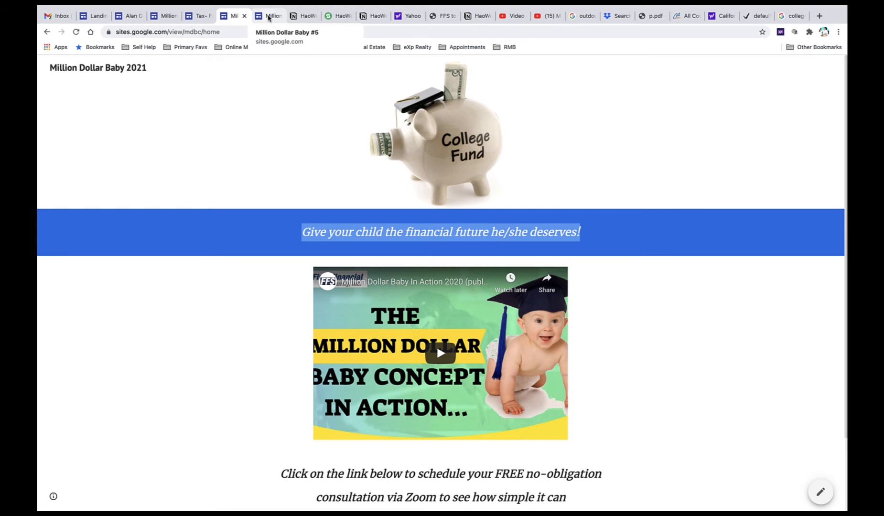
click(269, 18)
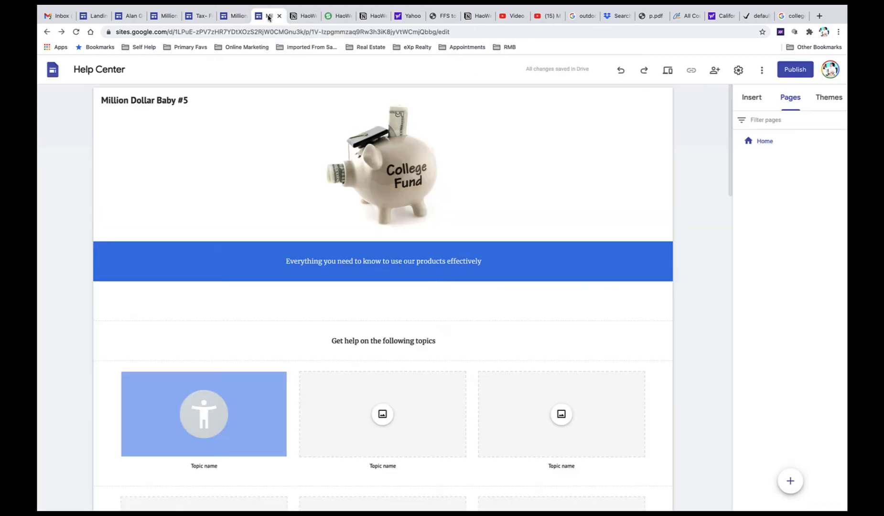
triple_click(344, 262)
key(super+v)
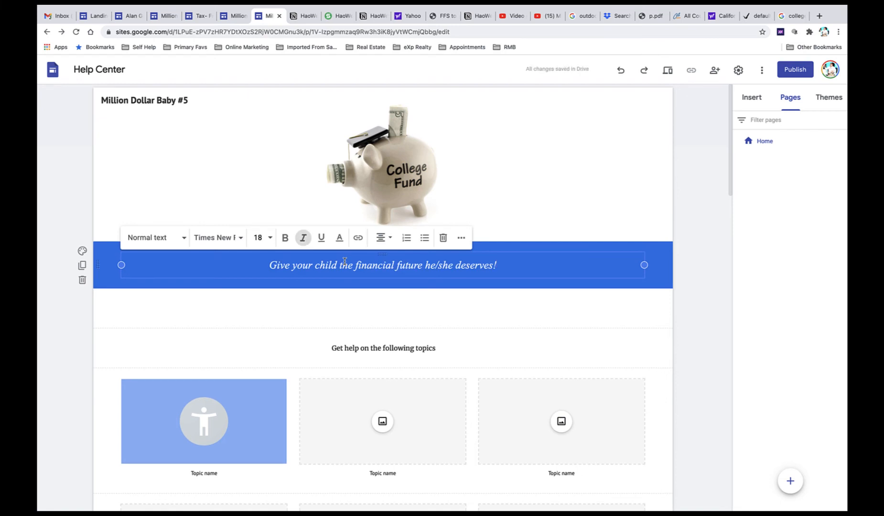
Set the font size of the blue banner's tagline to 24
triple_click(315, 266)
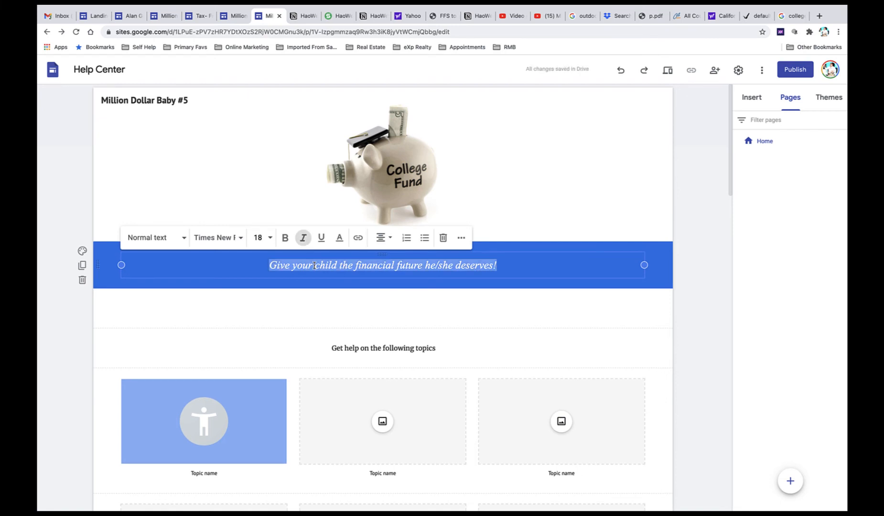
click(269, 237)
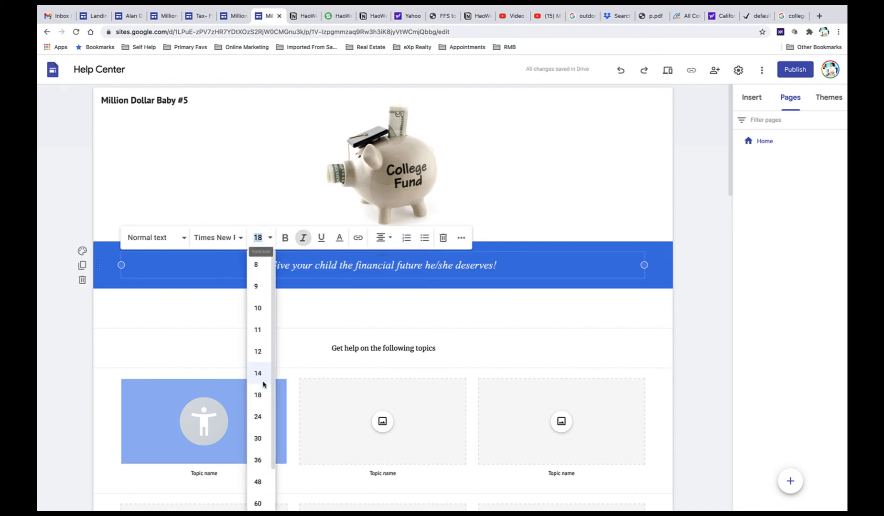
click(258, 416)
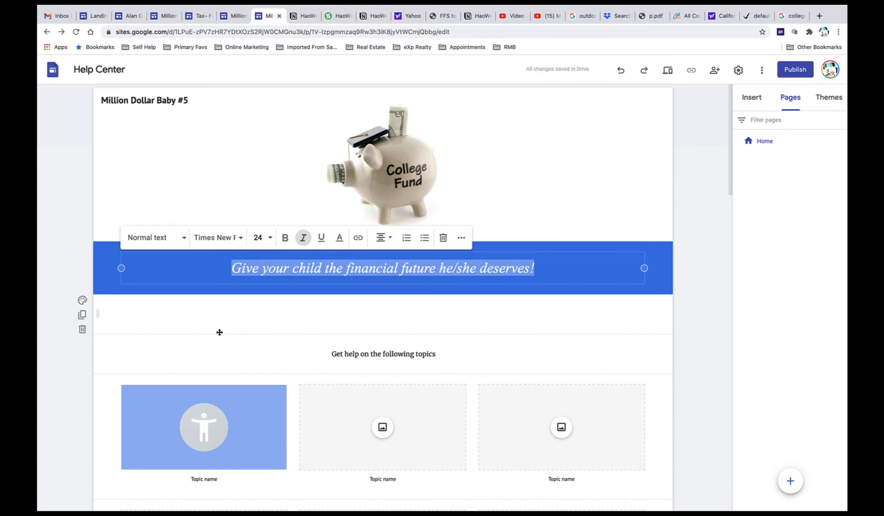
click(223, 318)
click(54, 318)
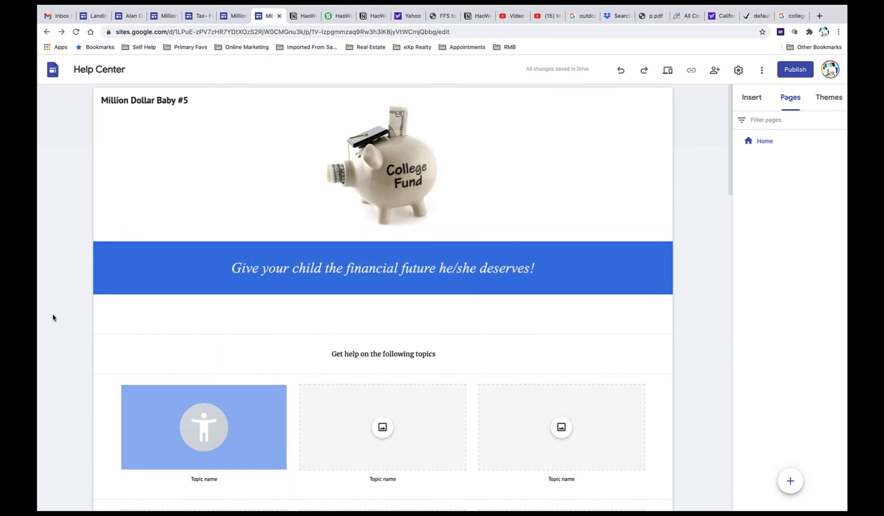
Delete the "Get help on the following topics" heading and both rows of topic image placeholders from the page
scroll(54, 318, down, 3)
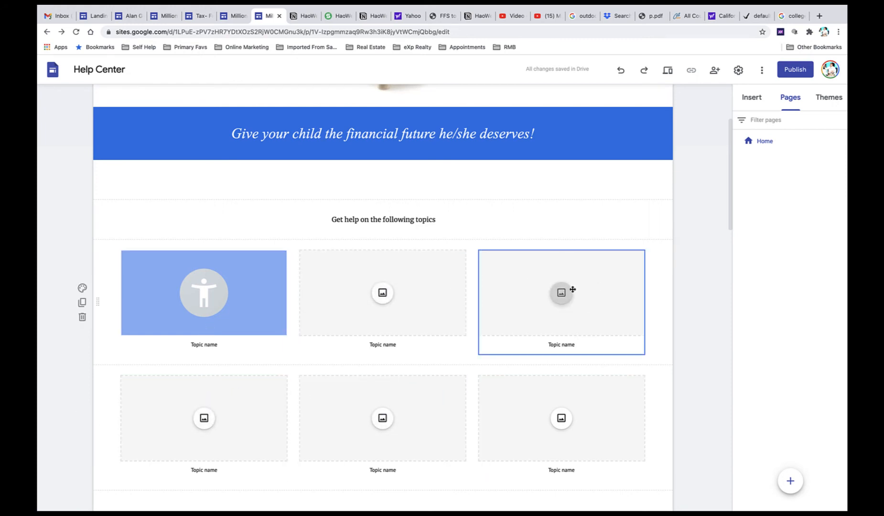
click(522, 306)
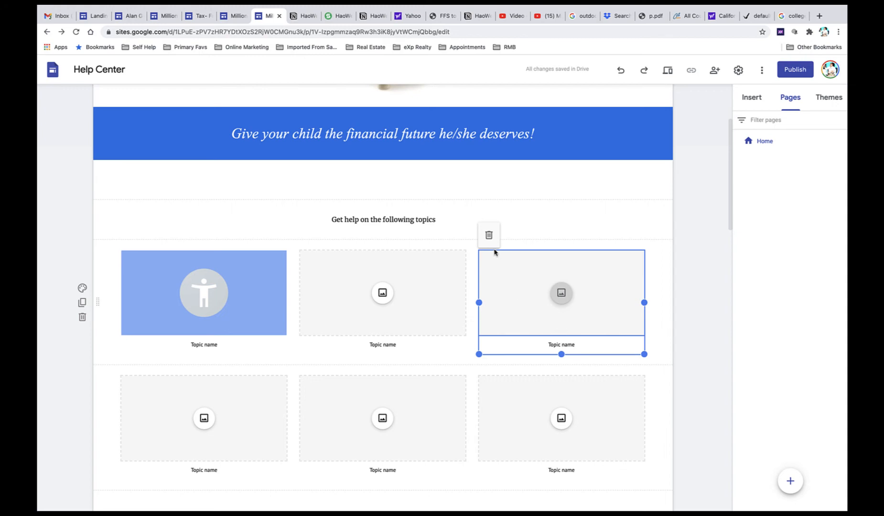
click(489, 236)
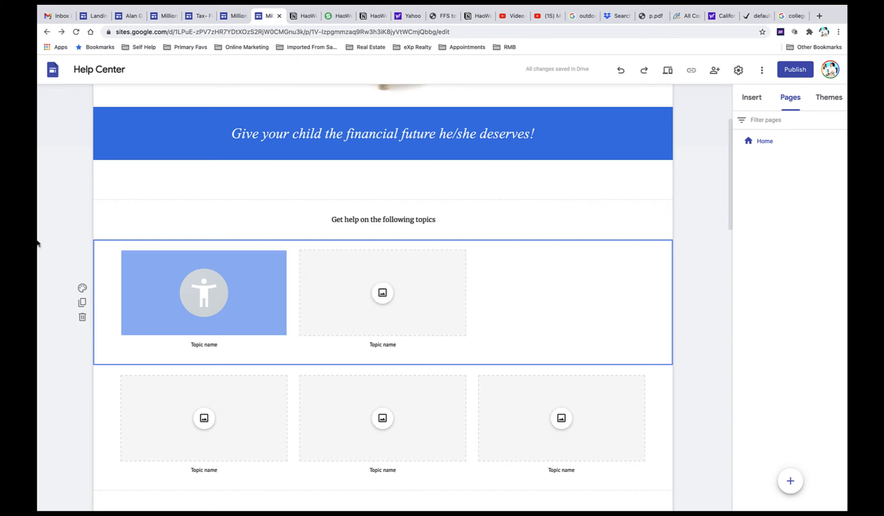
click(83, 318)
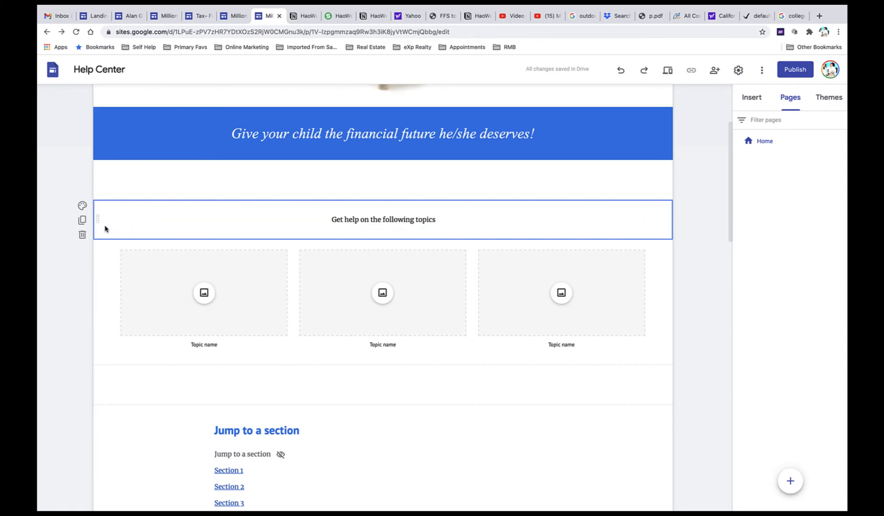
click(82, 235)
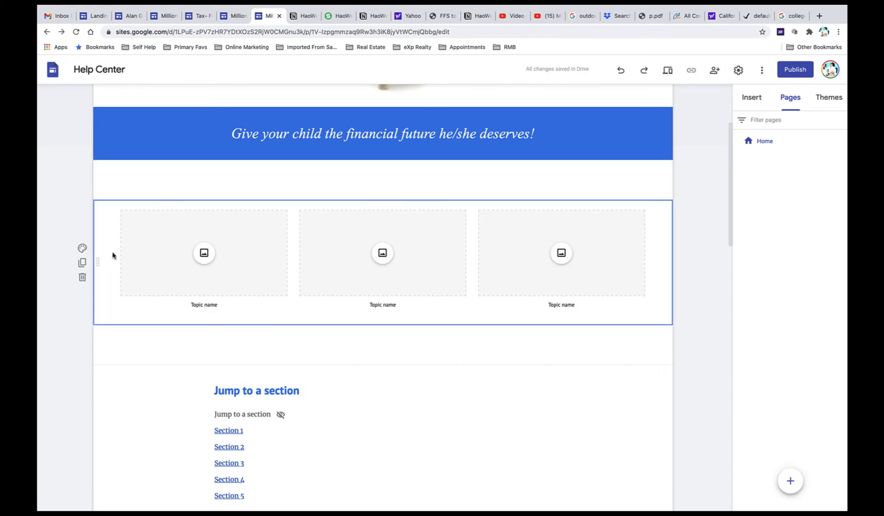
click(83, 278)
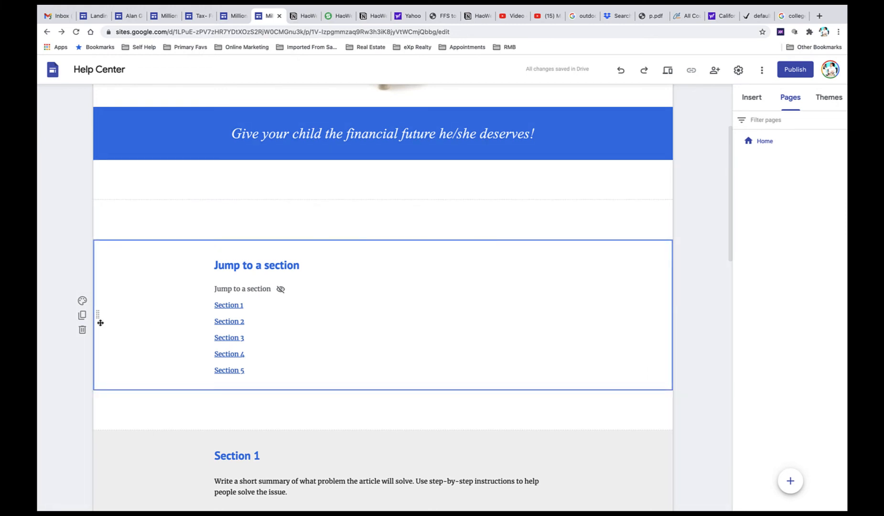
Move the collapsible Section 2 block above the Section 1 block
scroll(102, 295, up, 5)
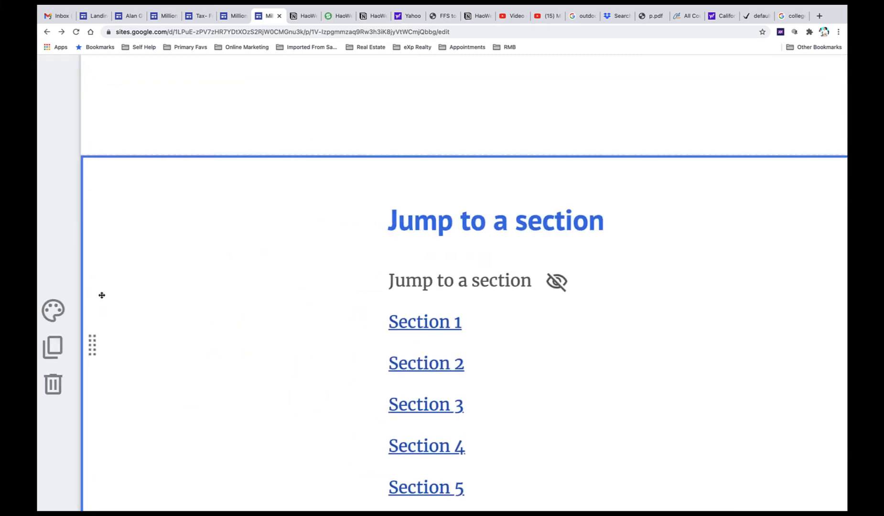
scroll(102, 296, left, 1)
scroll(102, 296, down, 3)
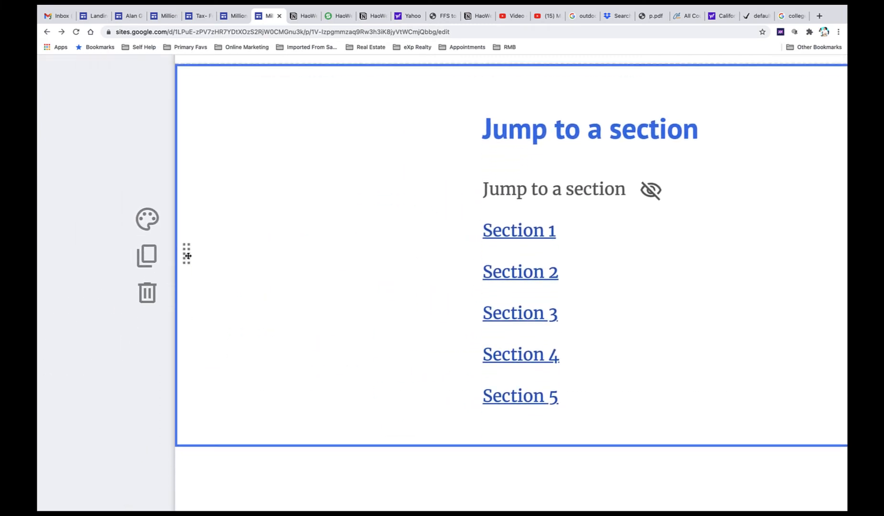
scroll(187, 256, down, 5)
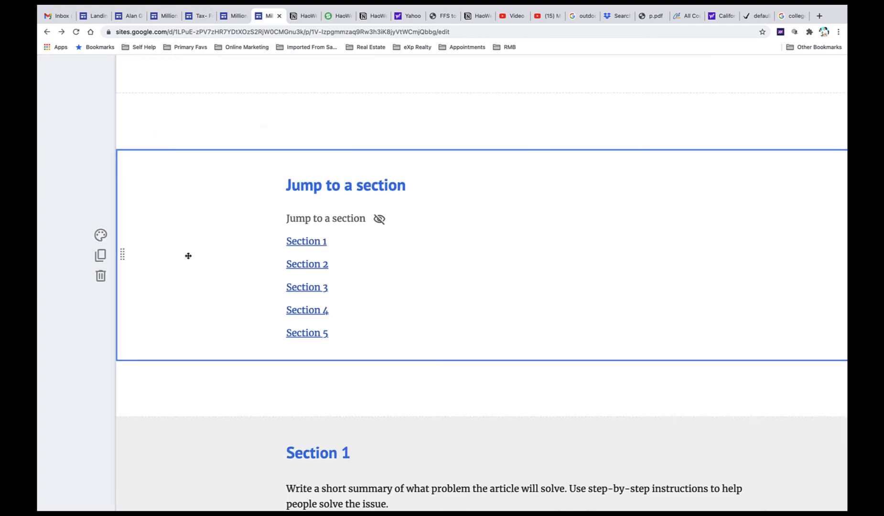
scroll(188, 256, down, 2)
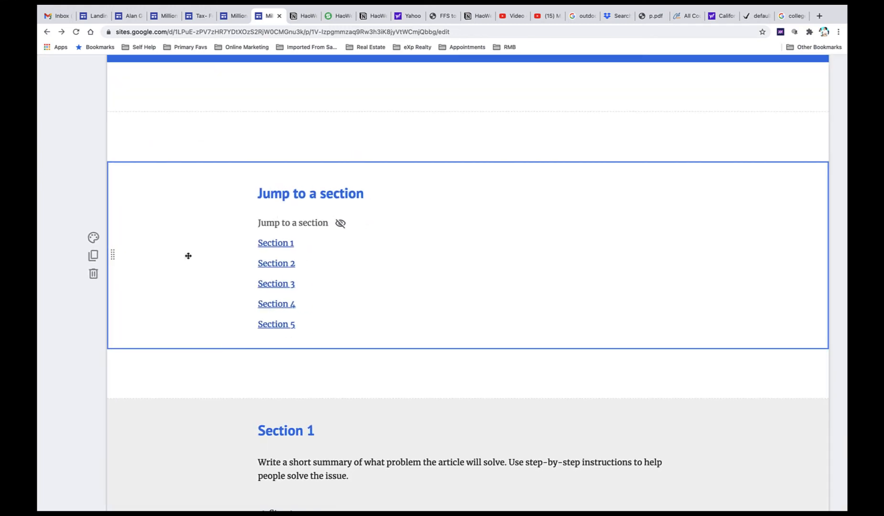
scroll(189, 256, down, 5)
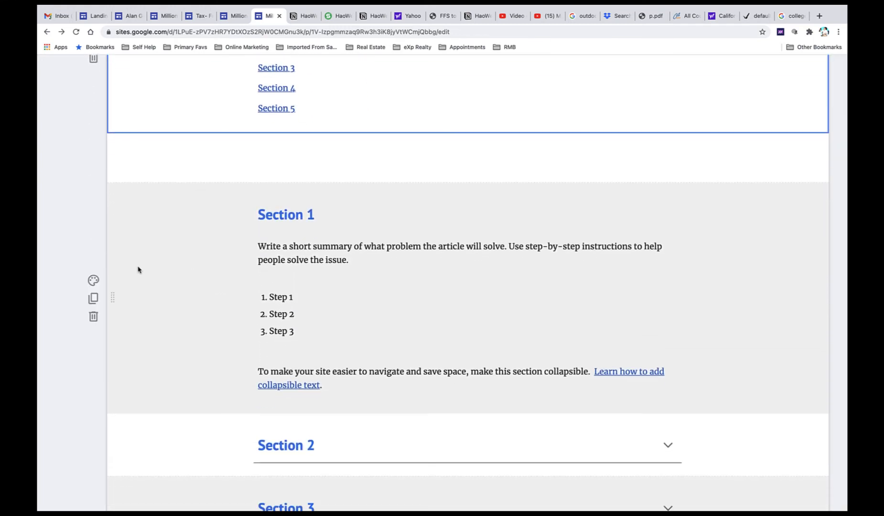
click(135, 249)
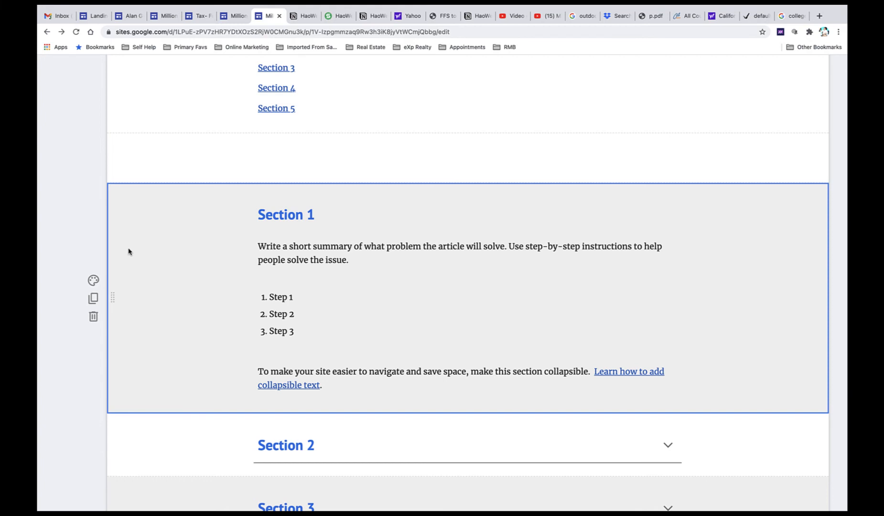
scroll(137, 234, down, 1)
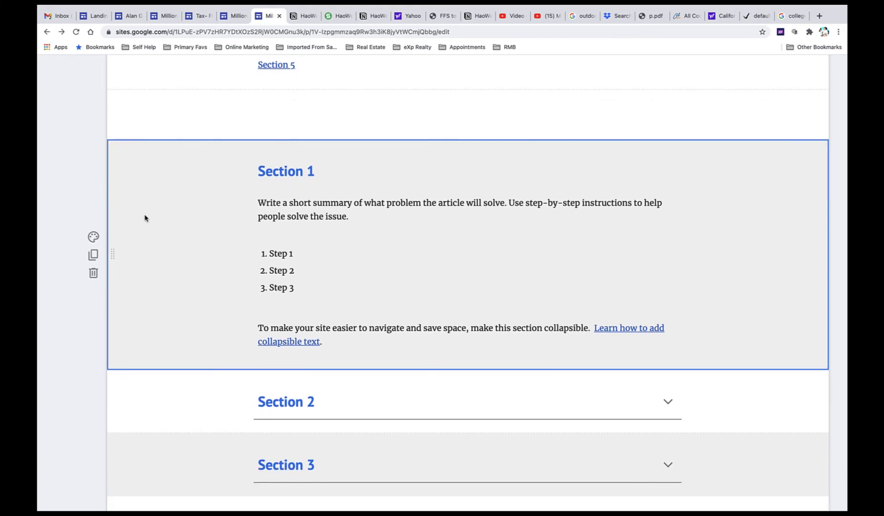
scroll(178, 165, down, 1)
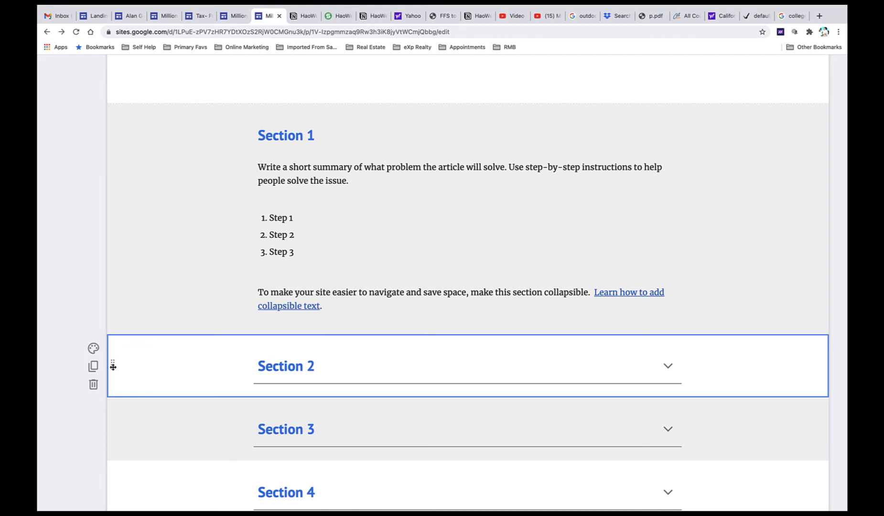
drag(113, 366, 112, 187)
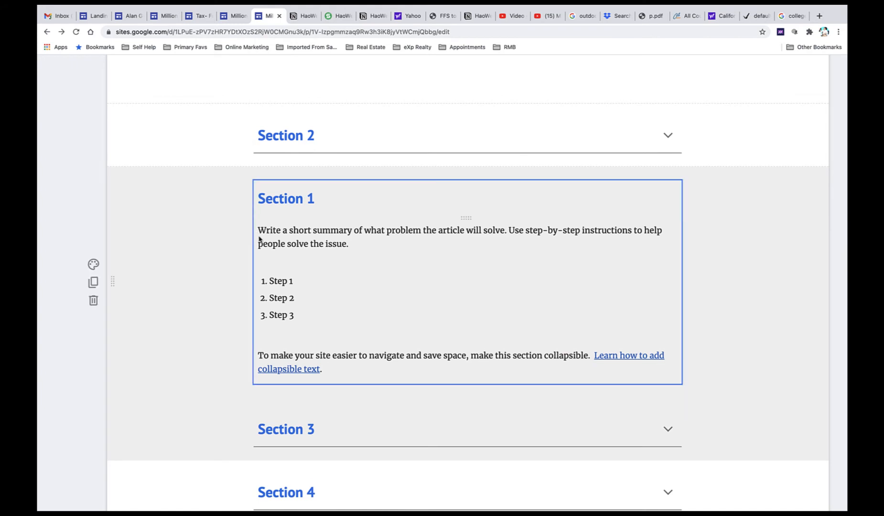
Delete the five content blocks, Section 1 through Section 5, from the page
scroll(248, 302, down, 1)
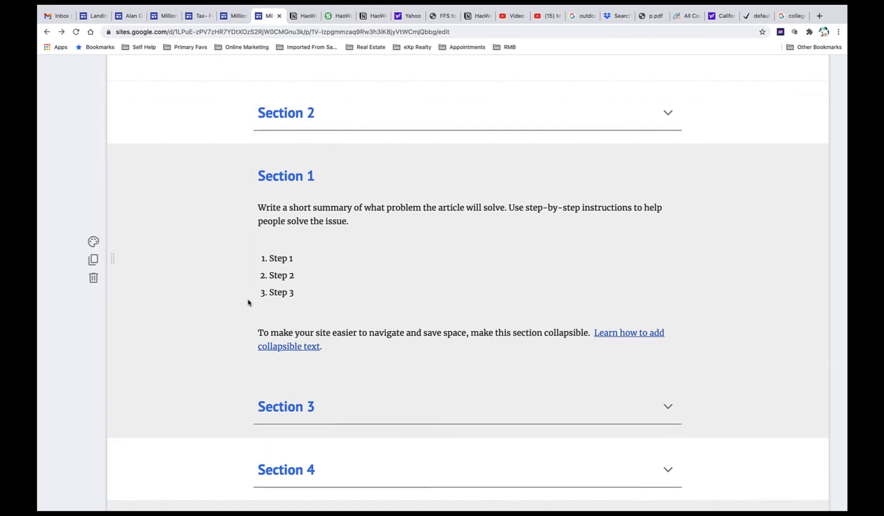
scroll(248, 303, down, 3)
scroll(249, 303, up, 5)
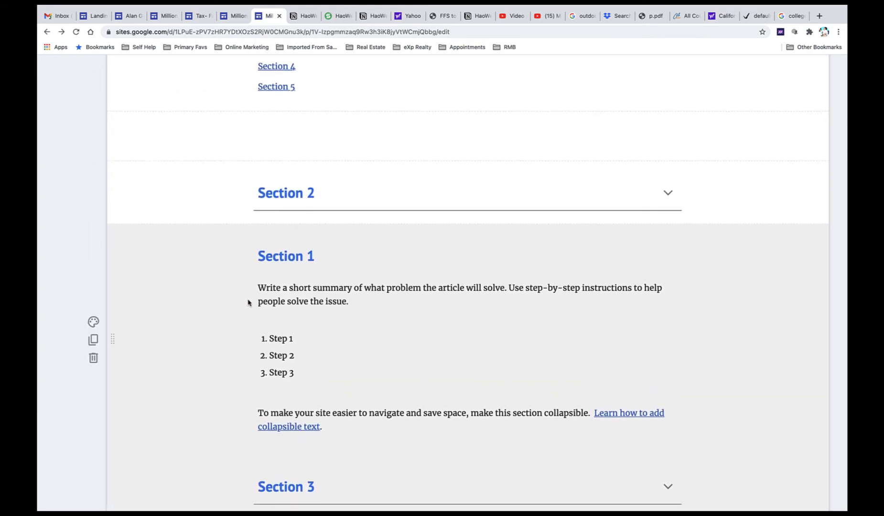
click(93, 211)
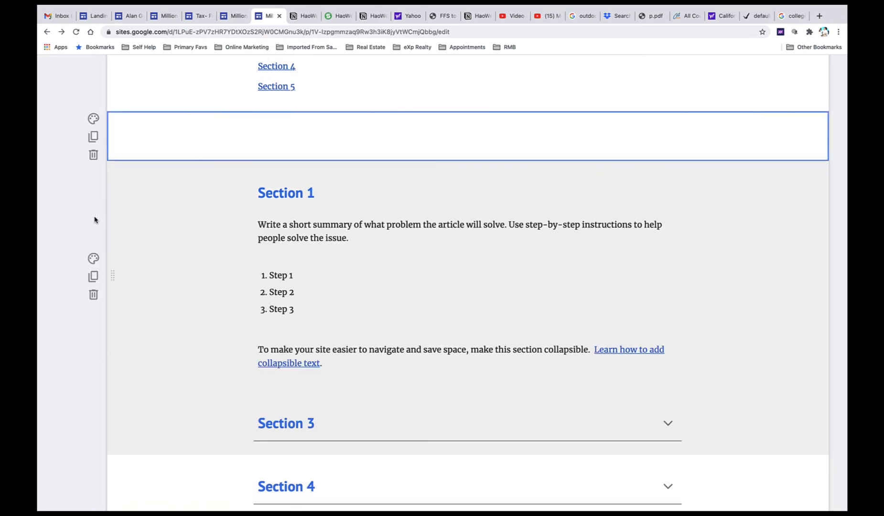
click(94, 295)
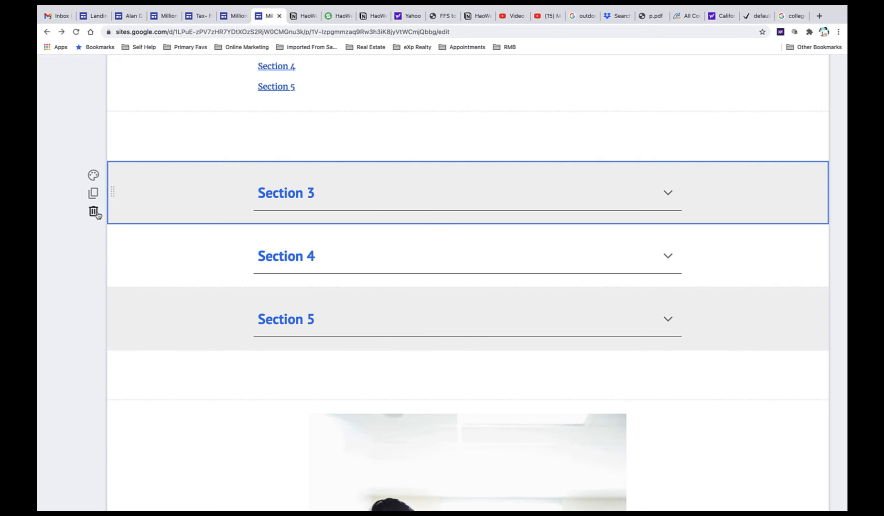
click(93, 212)
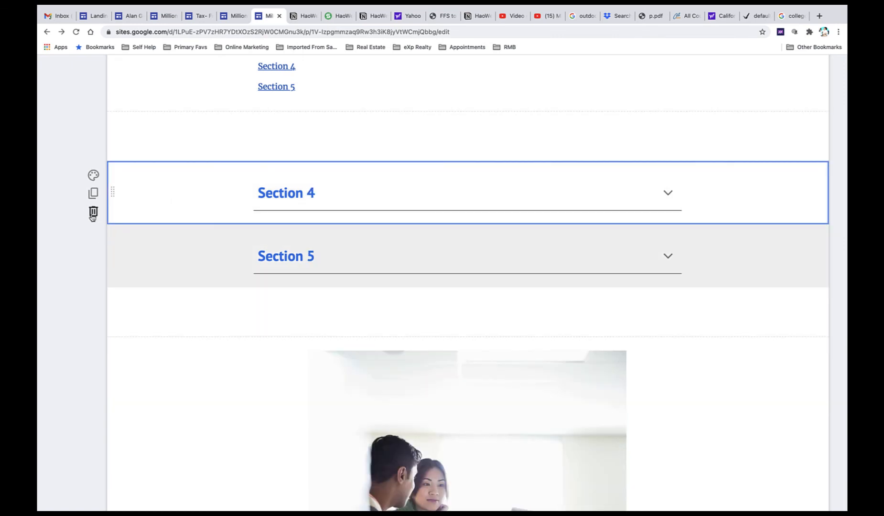
click(94, 212)
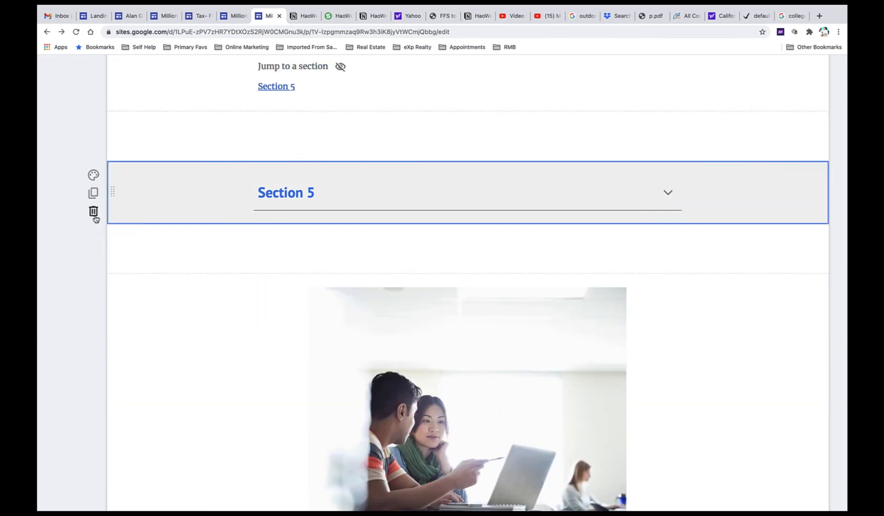
click(94, 214)
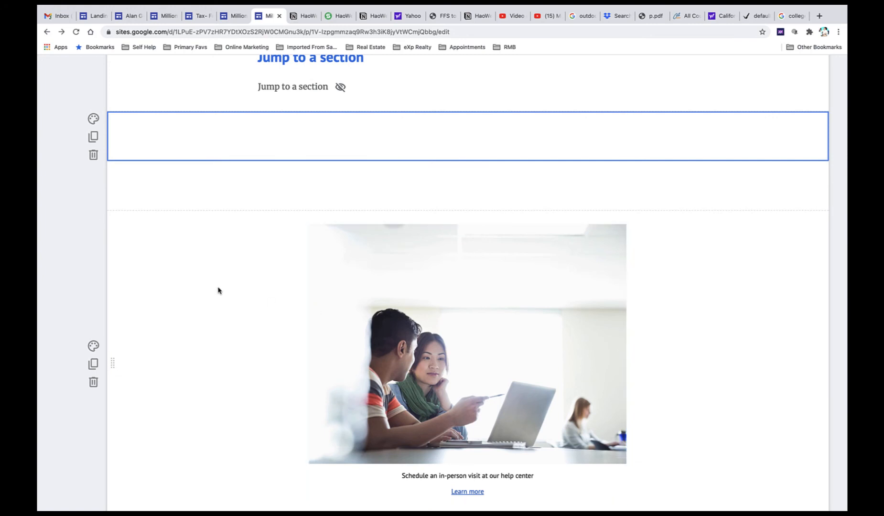
Shrink the in-person visit image card to about half its width, and reposition it to the right side and back to the centre of its section
scroll(217, 290, down, 1)
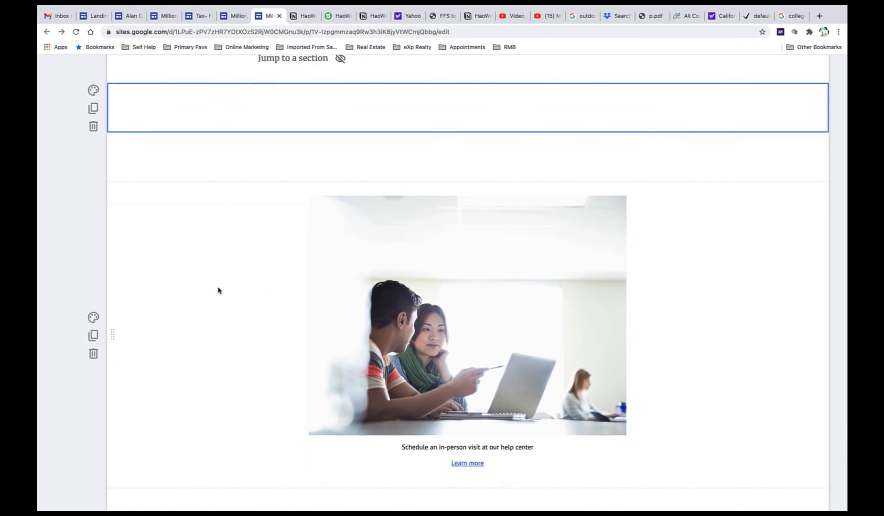
click(407, 288)
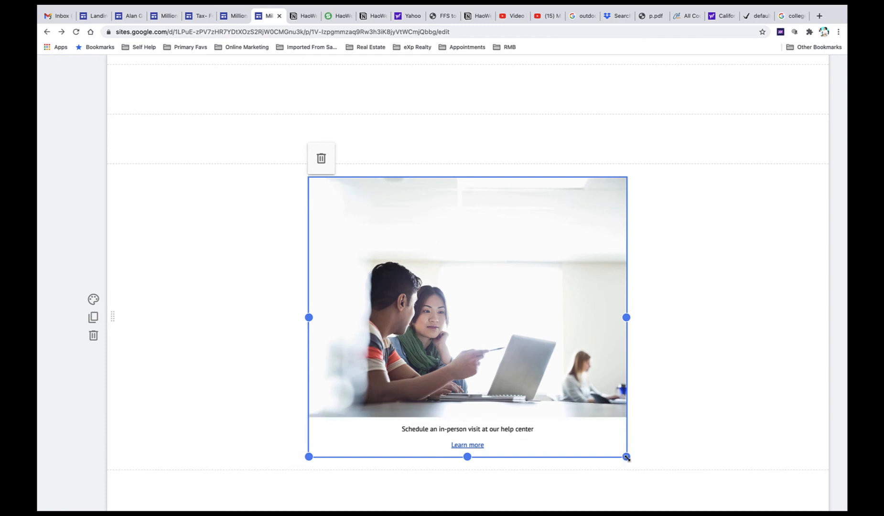
drag(626, 457, 529, 293)
drag(516, 236, 455, 243)
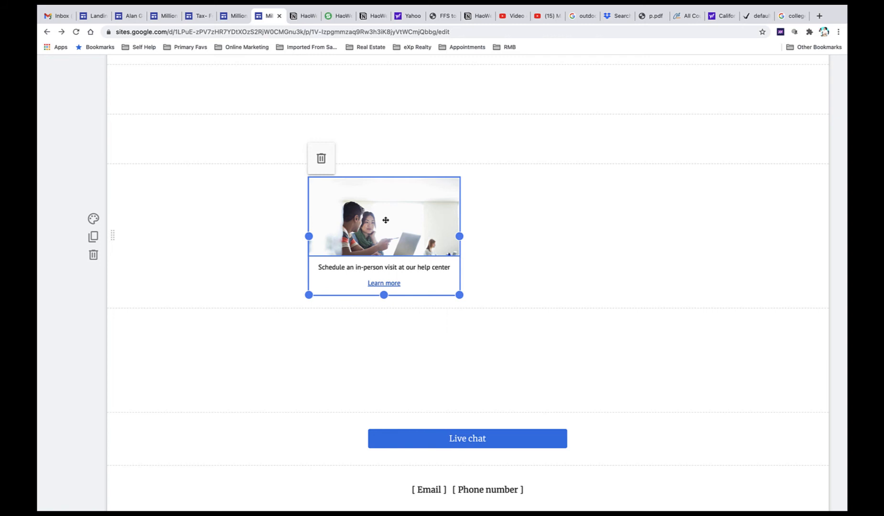
drag(386, 220, 669, 198)
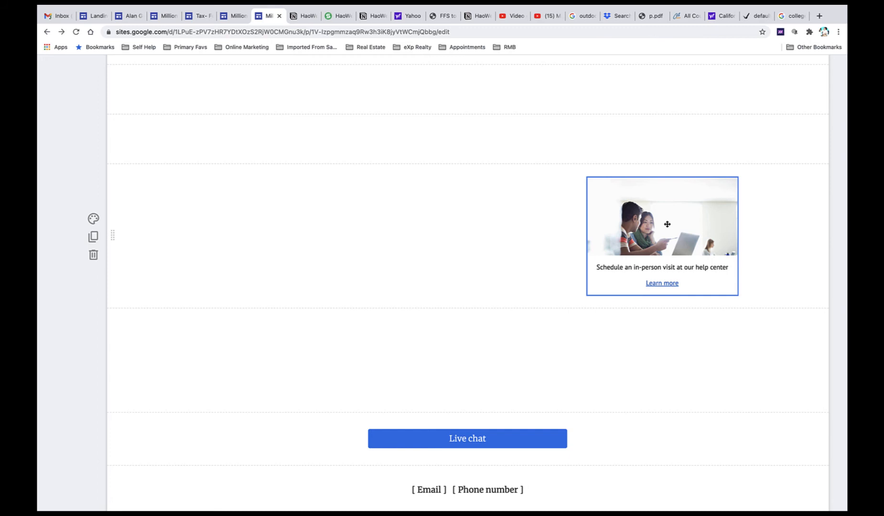
drag(667, 225, 487, 235)
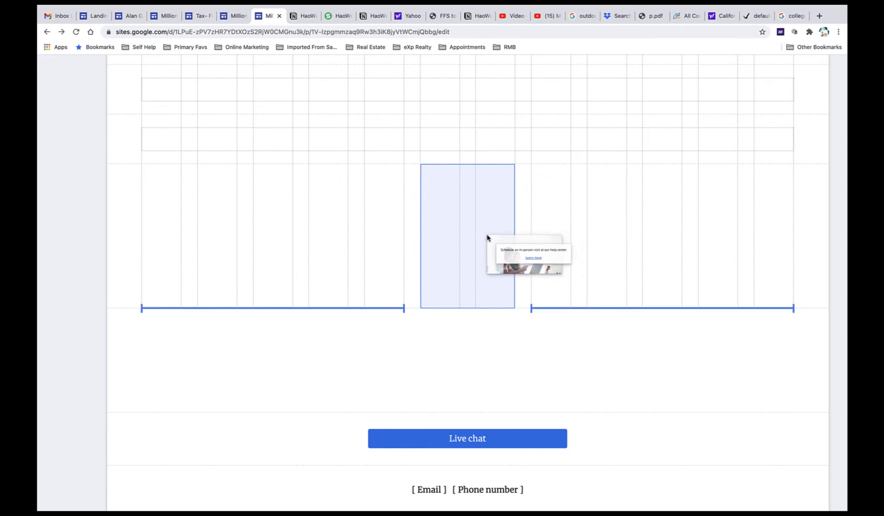
drag(487, 237, 488, 235)
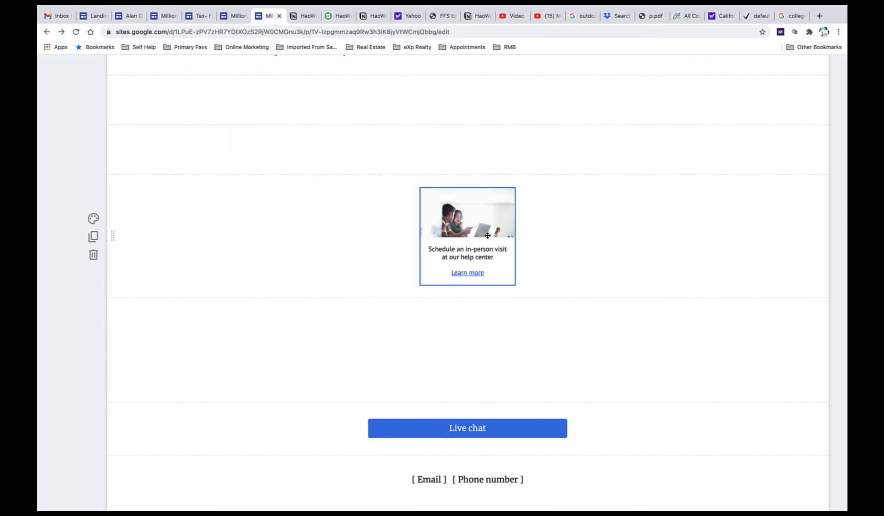
Delete the in-person visit section and the footer's "Live chat" and "[ Email ] [ Phone number ]" sections
click(91, 263)
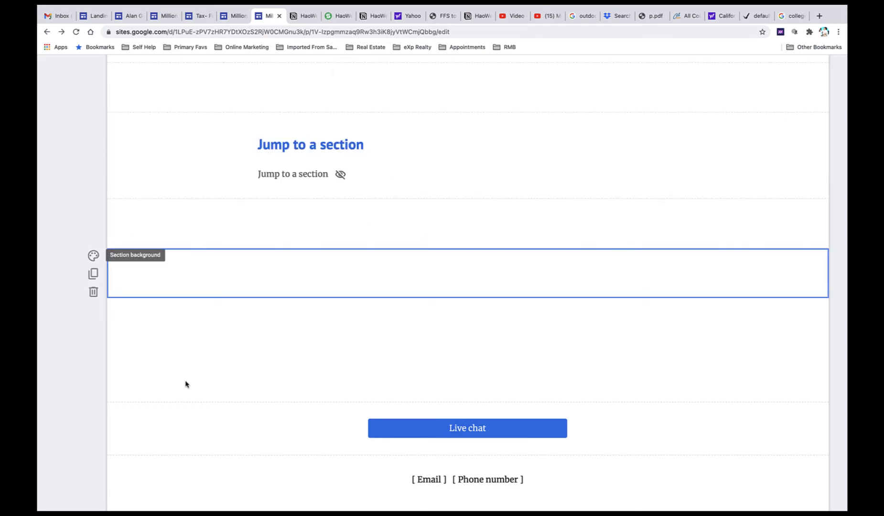
scroll(185, 385, down, 1)
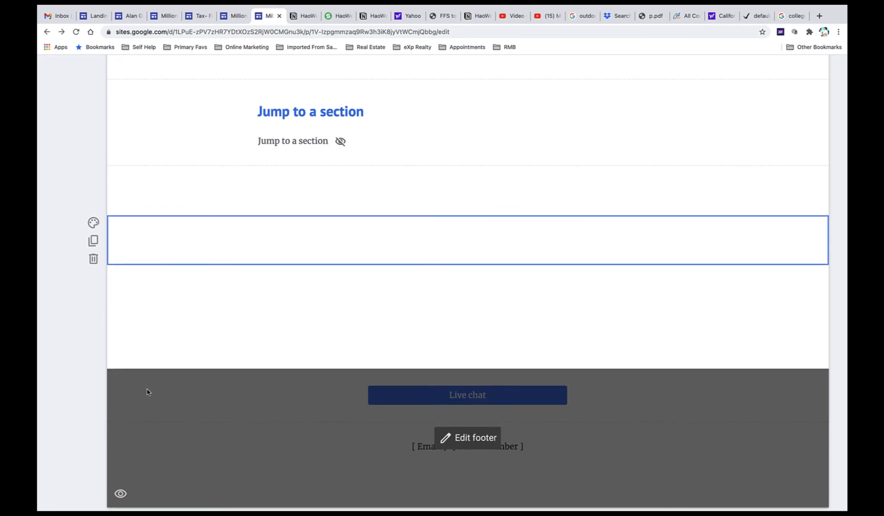
click(146, 392)
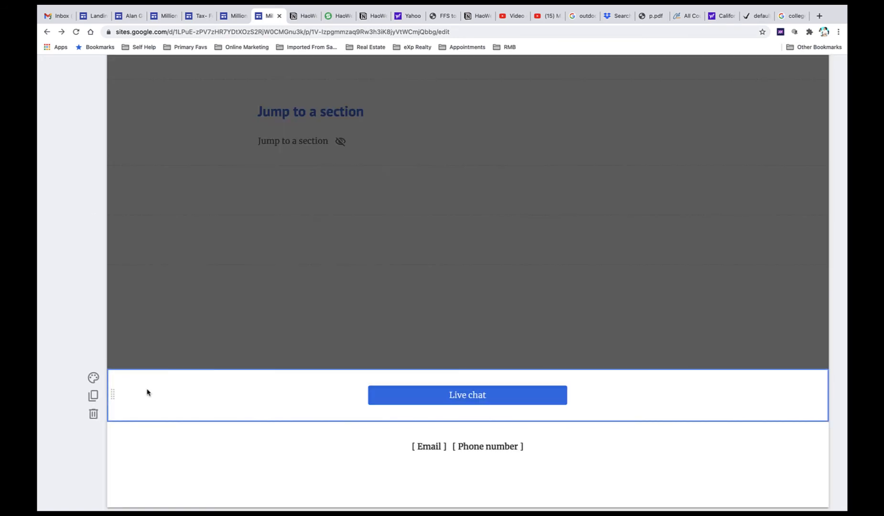
click(93, 414)
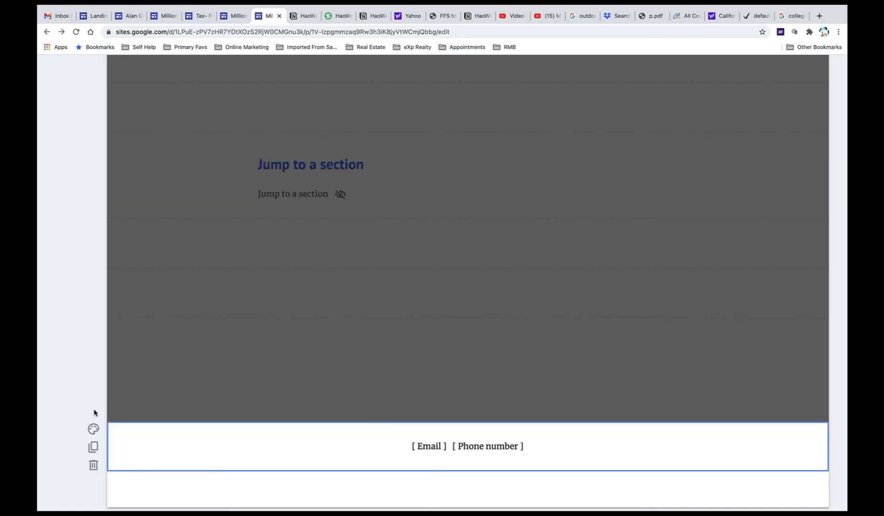
click(166, 336)
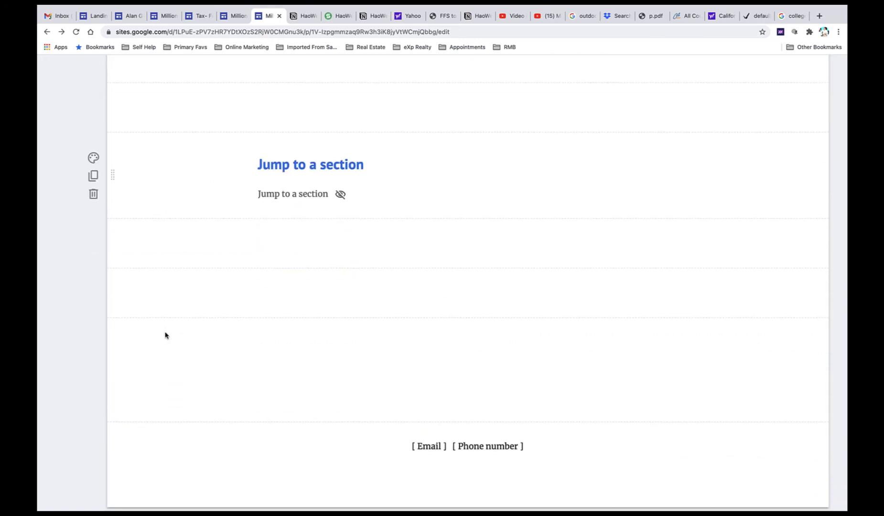
click(149, 438)
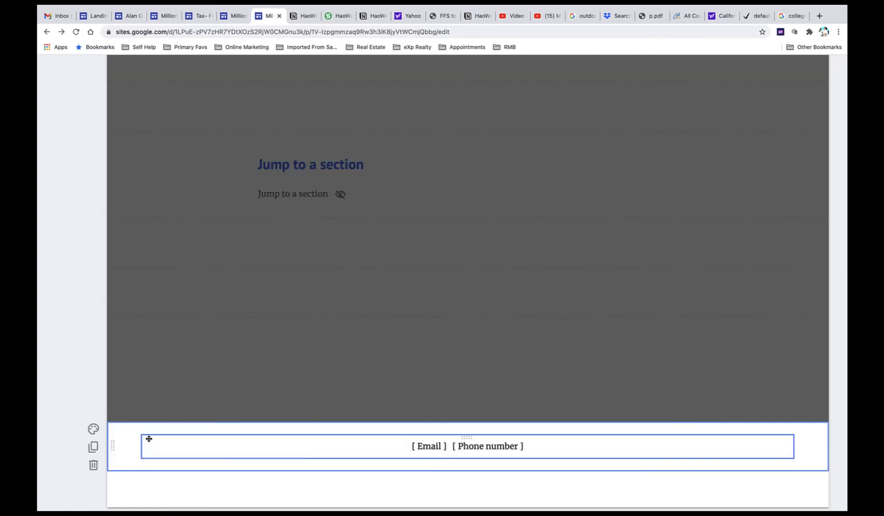
click(93, 465)
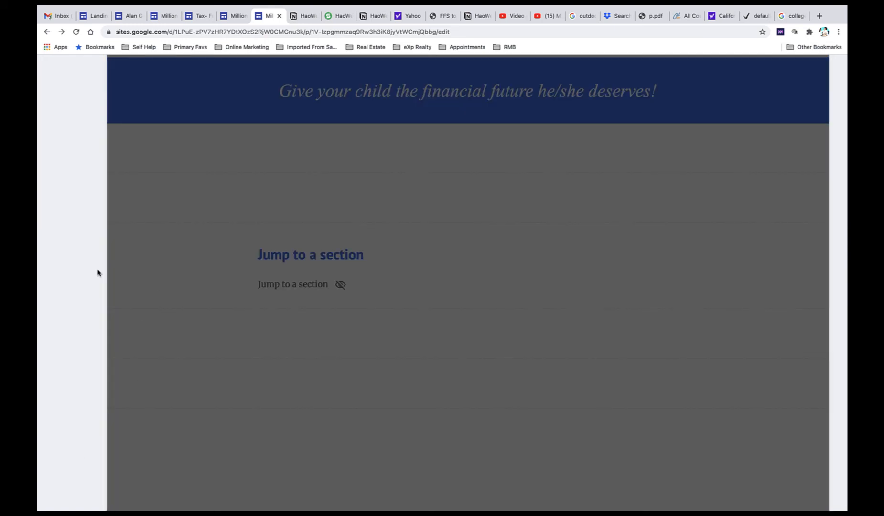
Delete the "Jump to a section" table of contents section from the page
click(316, 193)
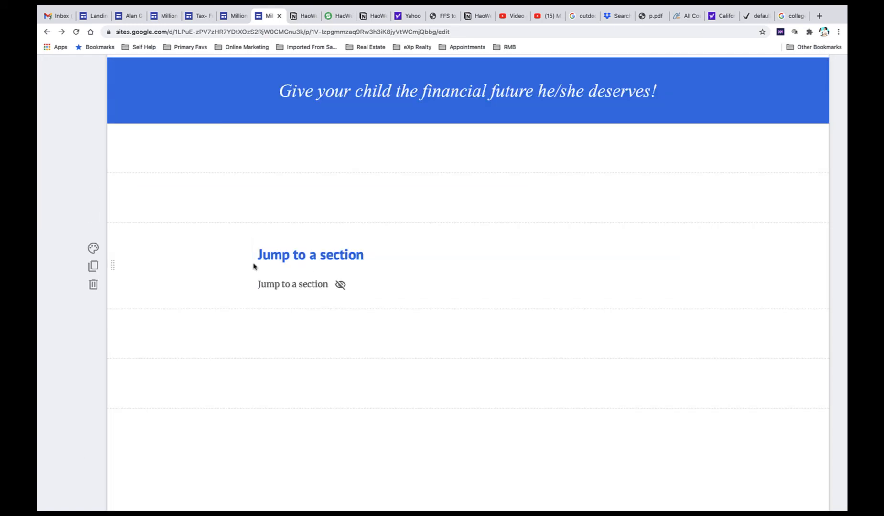
click(146, 275)
click(93, 284)
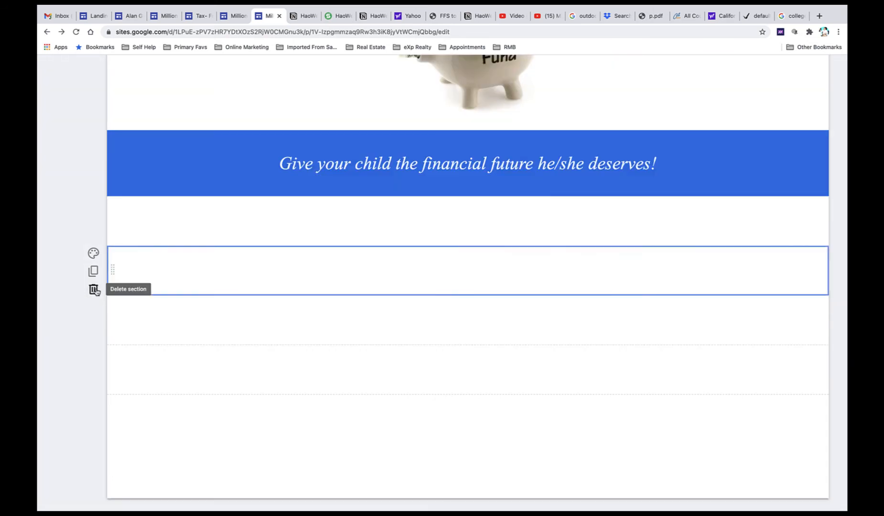
click(186, 275)
scroll(327, 226, up, 3)
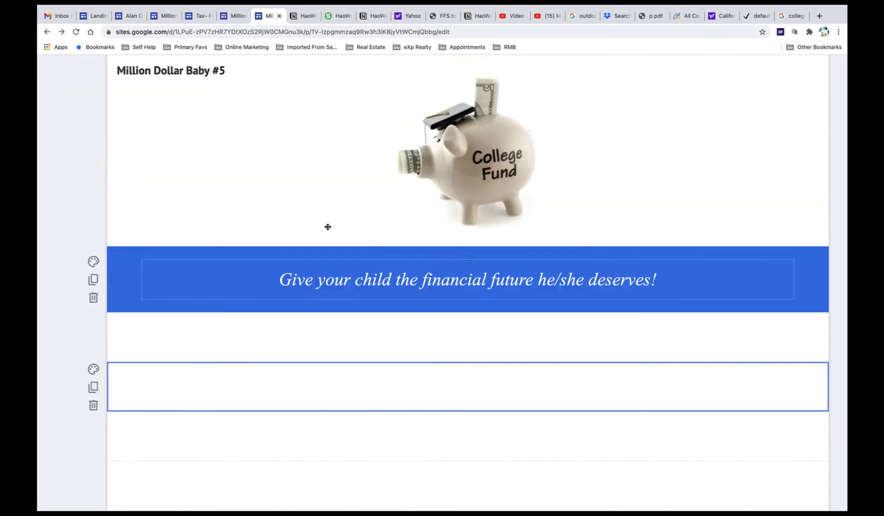
Copy the share link of the YouTube video "Million Dollar Baby In Action 2020 (public)" used in the finished example page
click(235, 16)
click(261, 289)
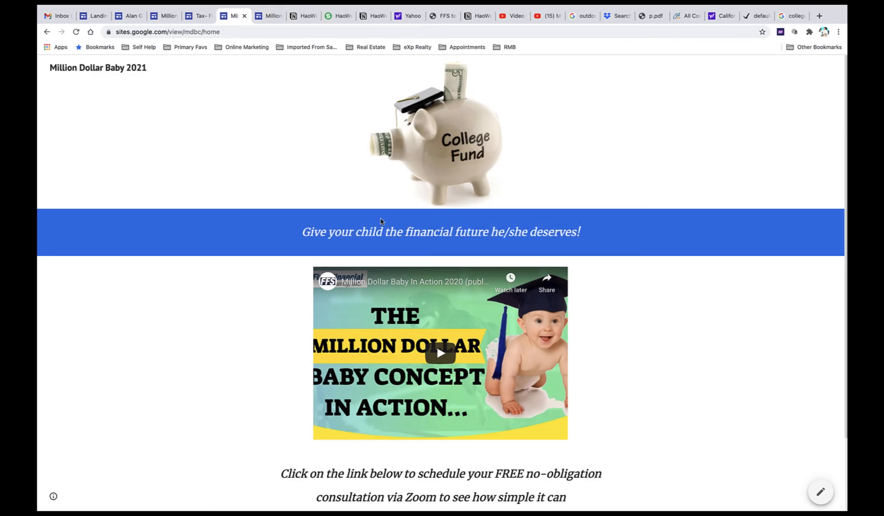
scroll(381, 220, down, 2)
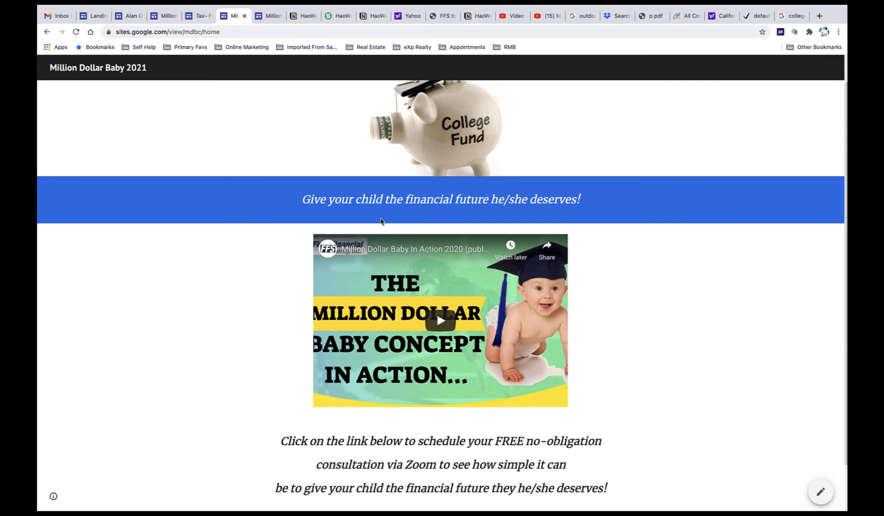
scroll(382, 221, down, 2)
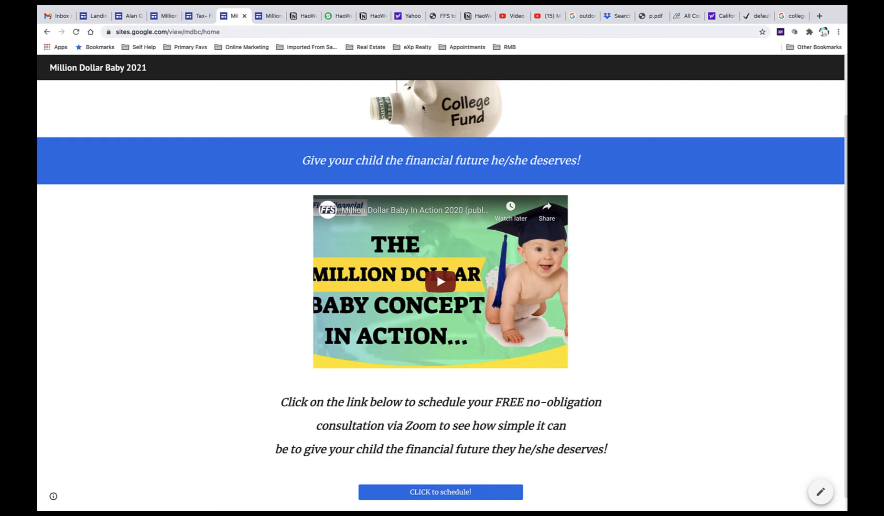
mouse_move(498, 5)
click(546, 43)
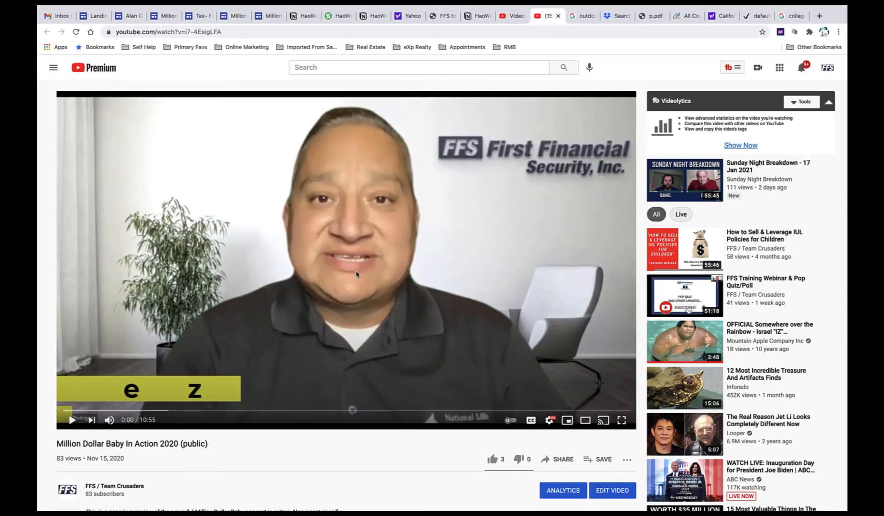
click(108, 411)
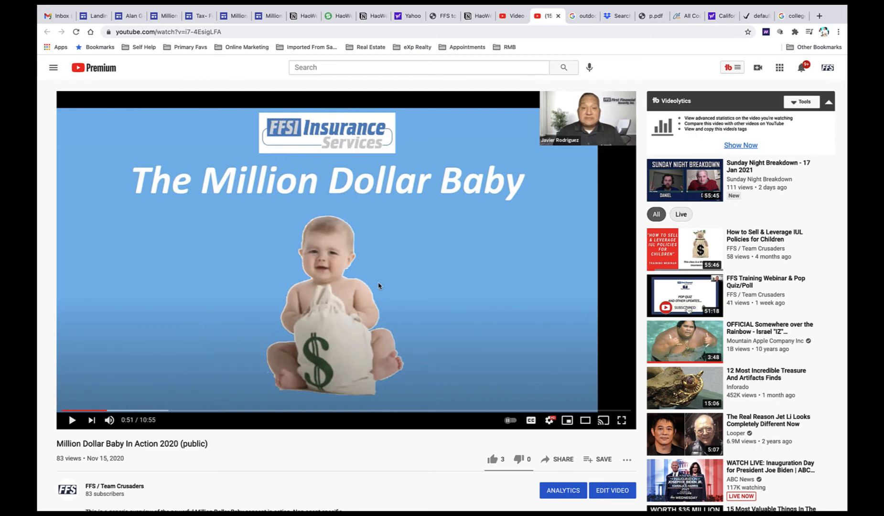
click(561, 463)
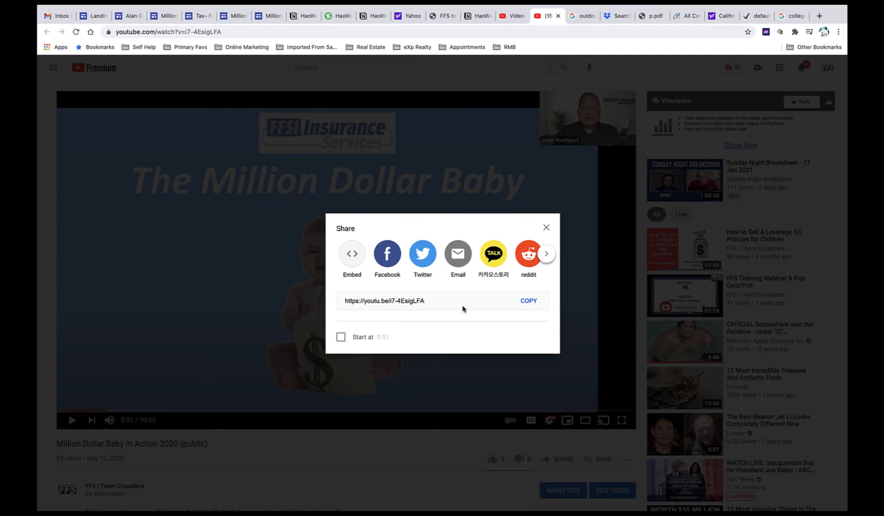
click(528, 303)
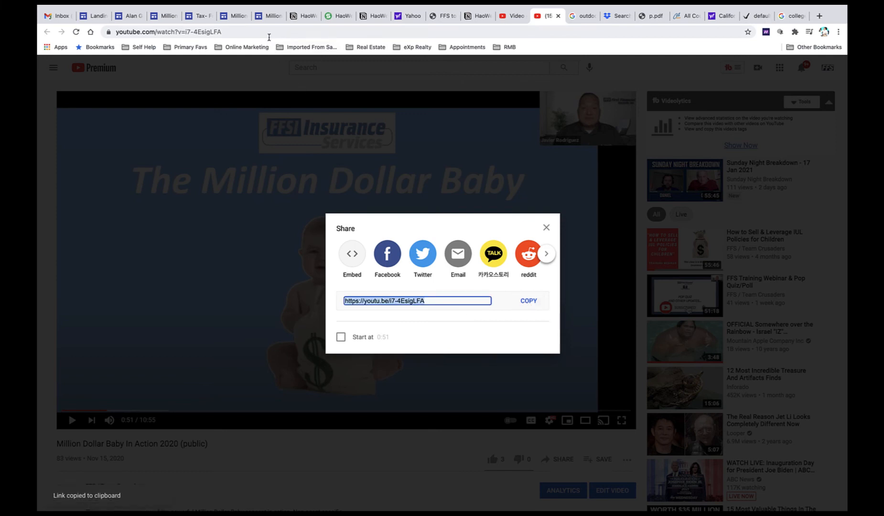
click(266, 17)
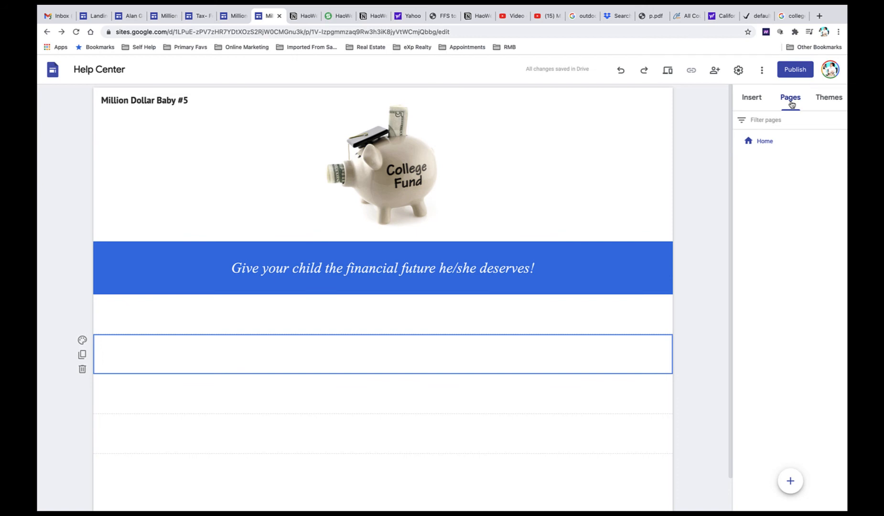
click(753, 101)
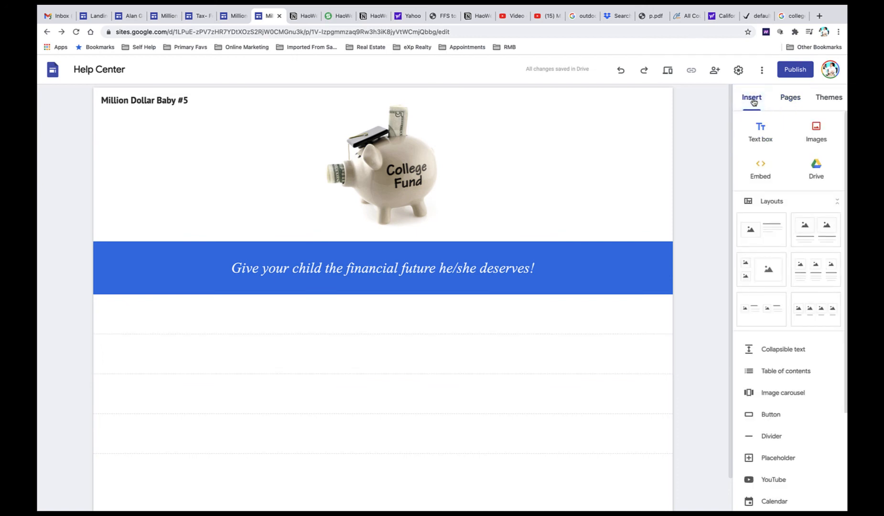
scroll(744, 336, down, 3)
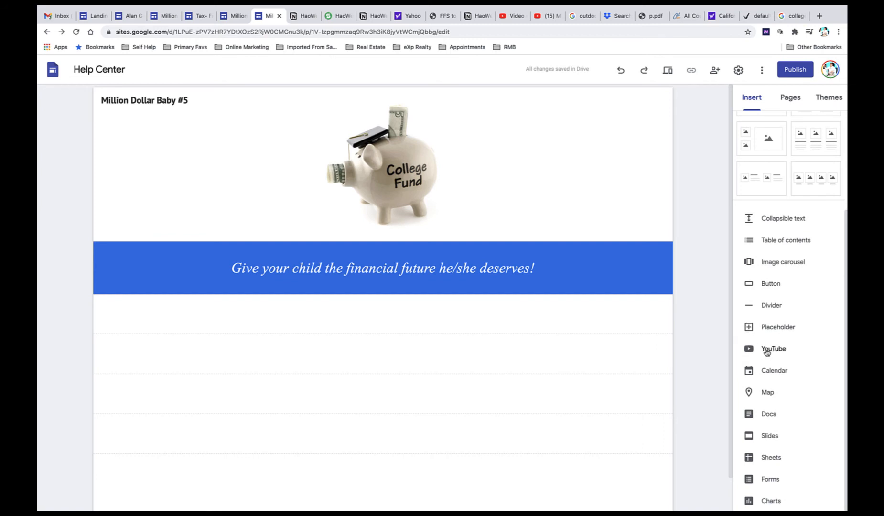
click(766, 352)
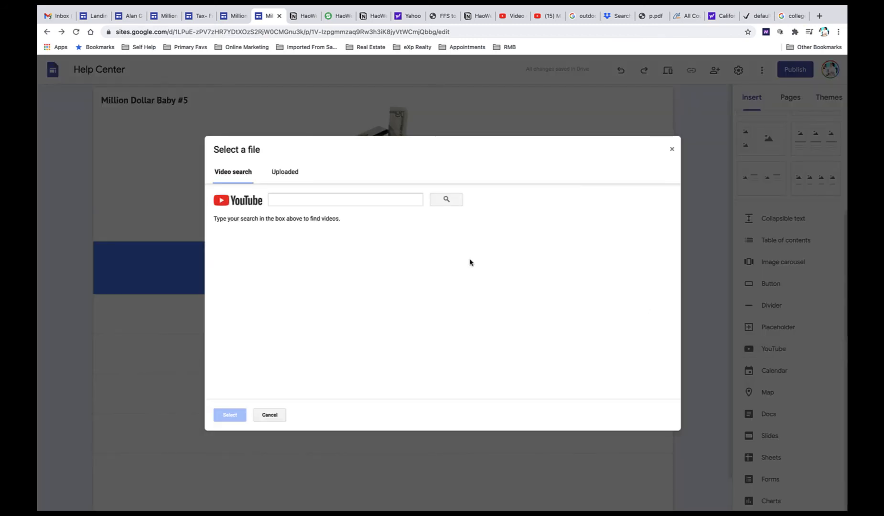
click(328, 202)
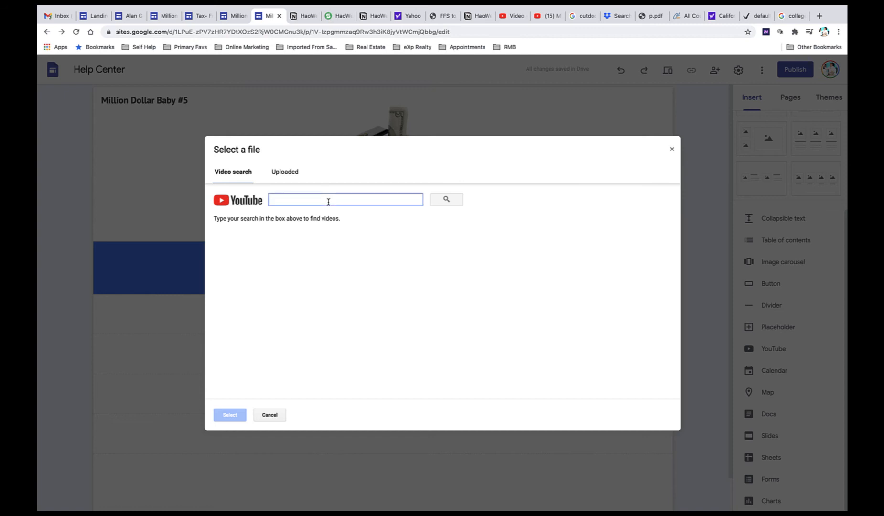
key(ctrl+v)
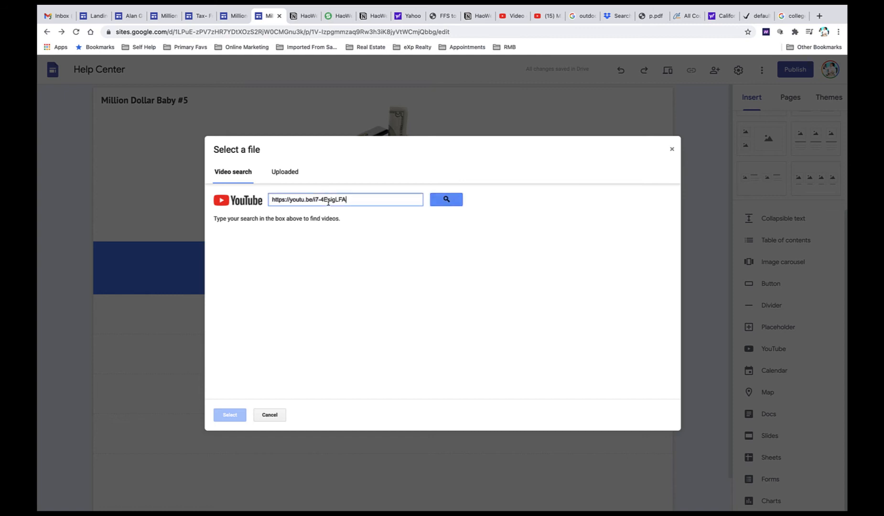
click(448, 201)
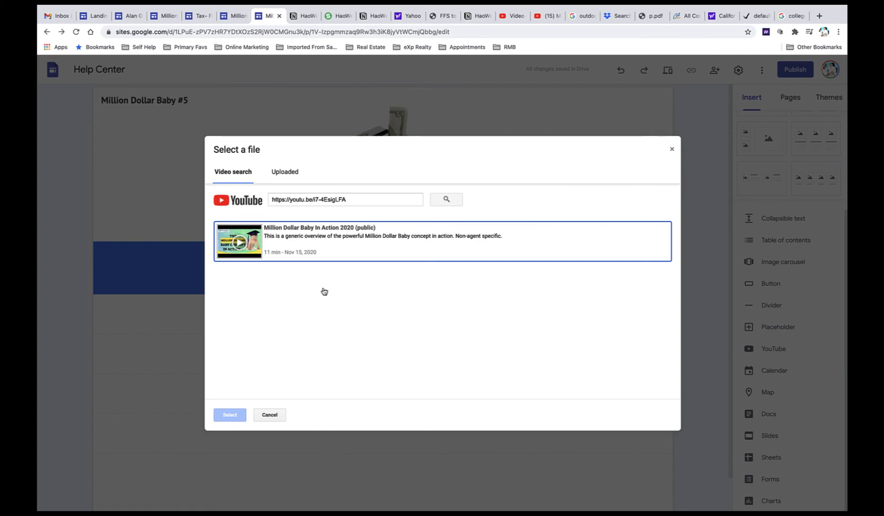
click(539, 241)
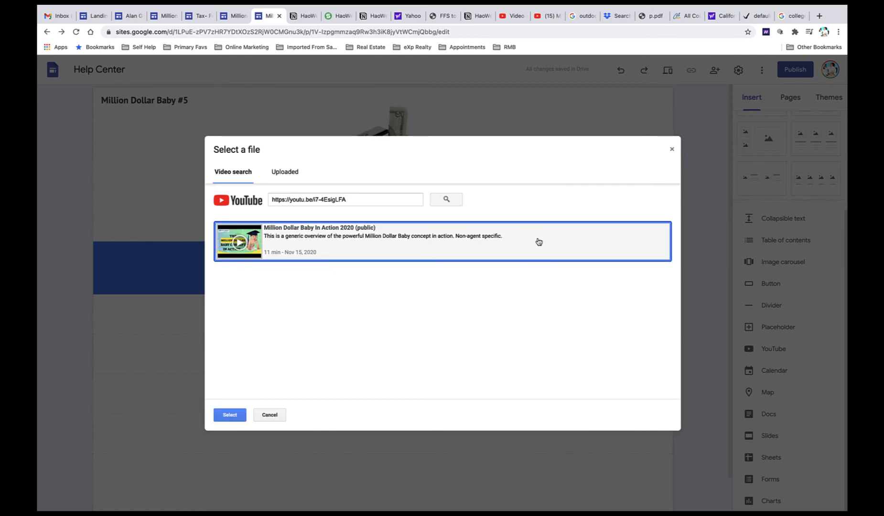
click(229, 415)
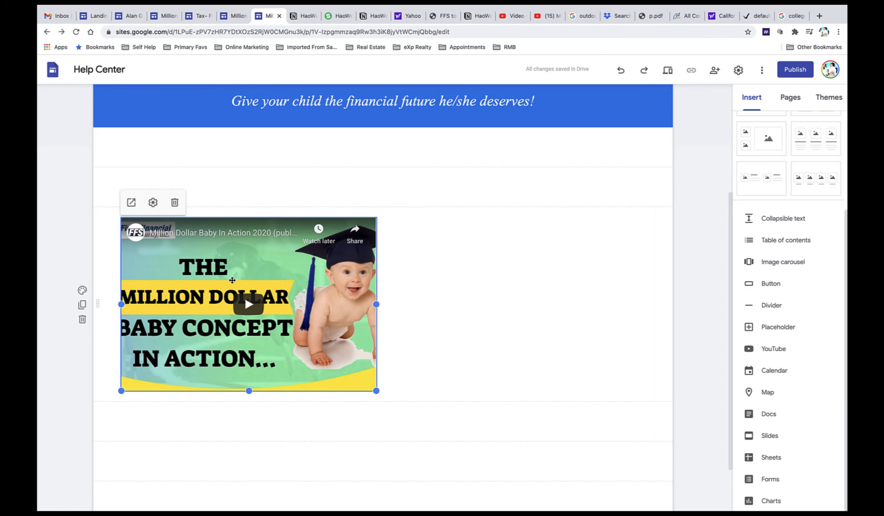
Centre the embedded video horizontally in its section and delete the empty section directly above it
drag(232, 281, 390, 267)
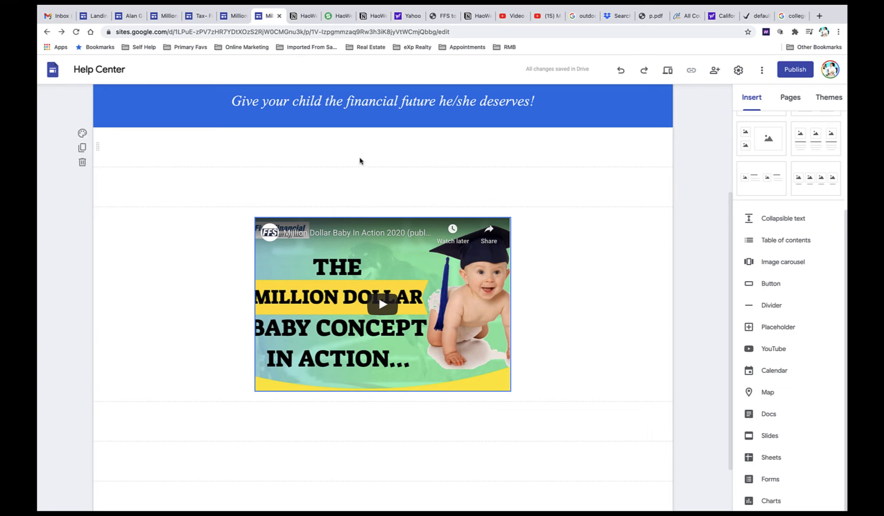
click(108, 192)
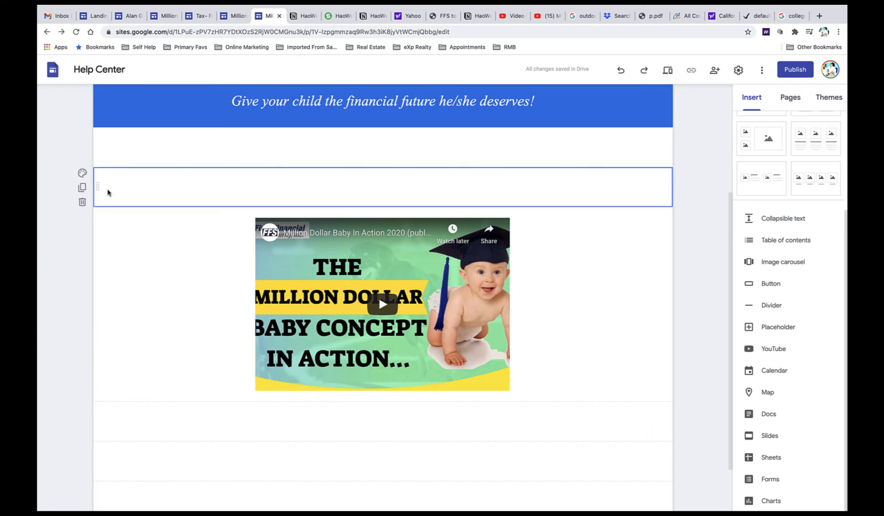
click(82, 203)
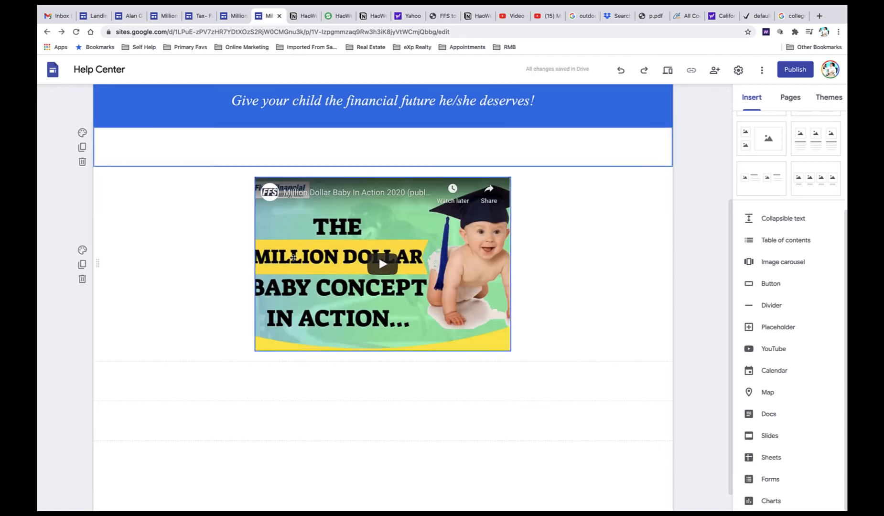
scroll(294, 259, down, 1)
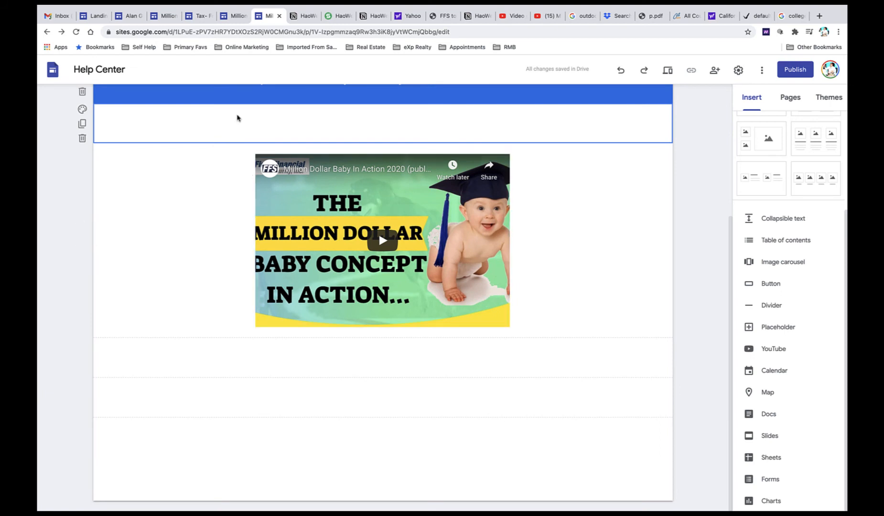
Copy the three-line "Click on the link below to schedule your FREE no-obligation consultation" text from the finished example page
click(236, 17)
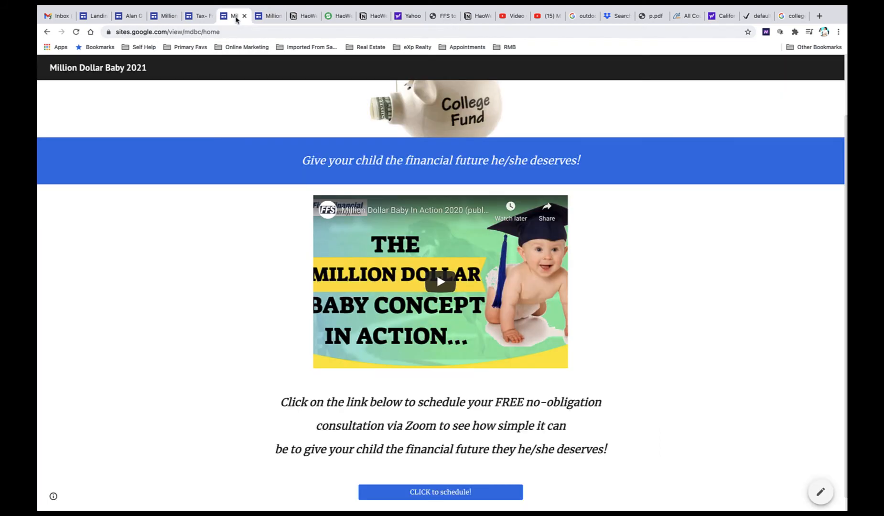
scroll(219, 264, down, 1)
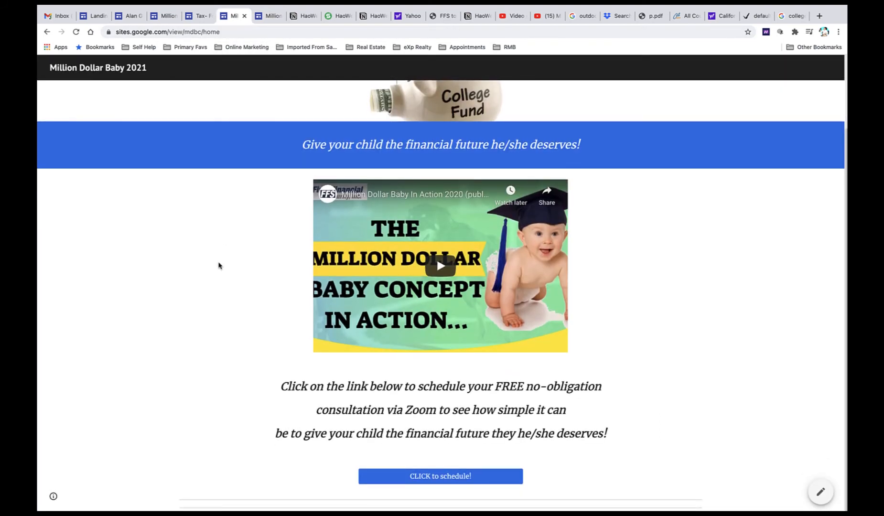
drag(280, 385, 627, 436)
key(ctrl+c)
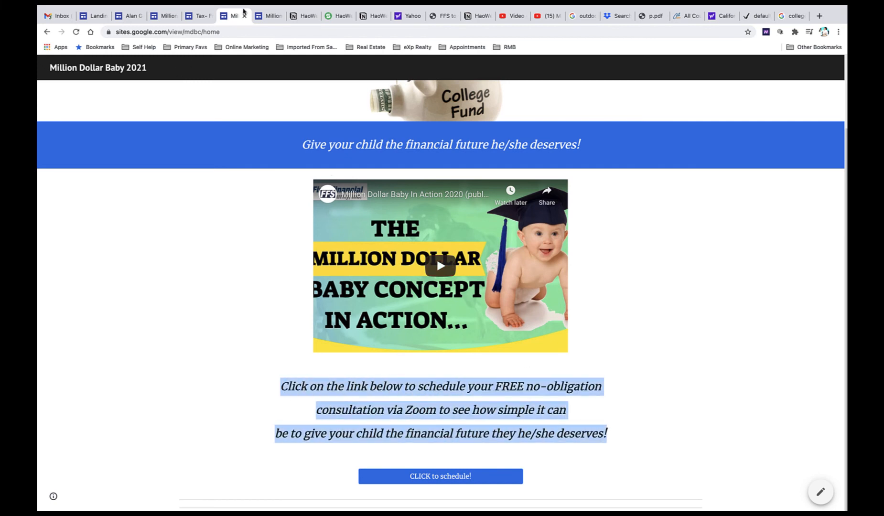
Add a text box to the site being edited and paste the copied consultation invitation into it
click(261, 16)
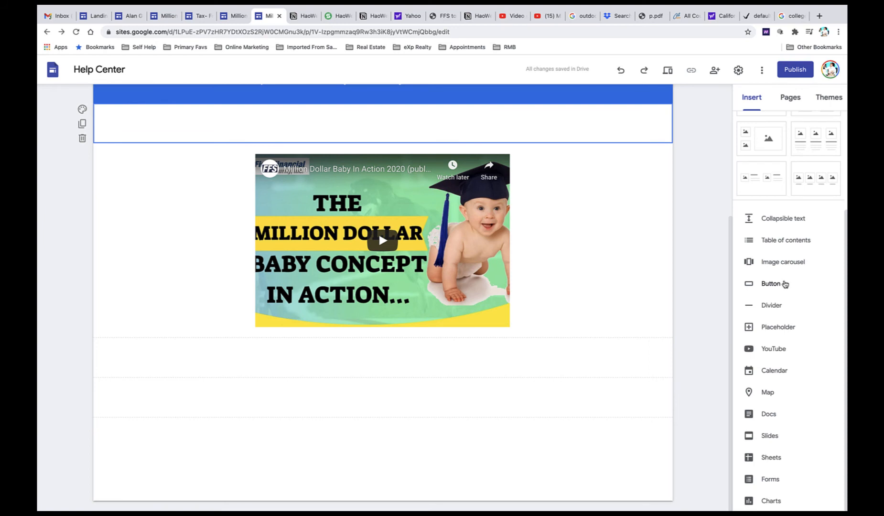
scroll(785, 284, up, 3)
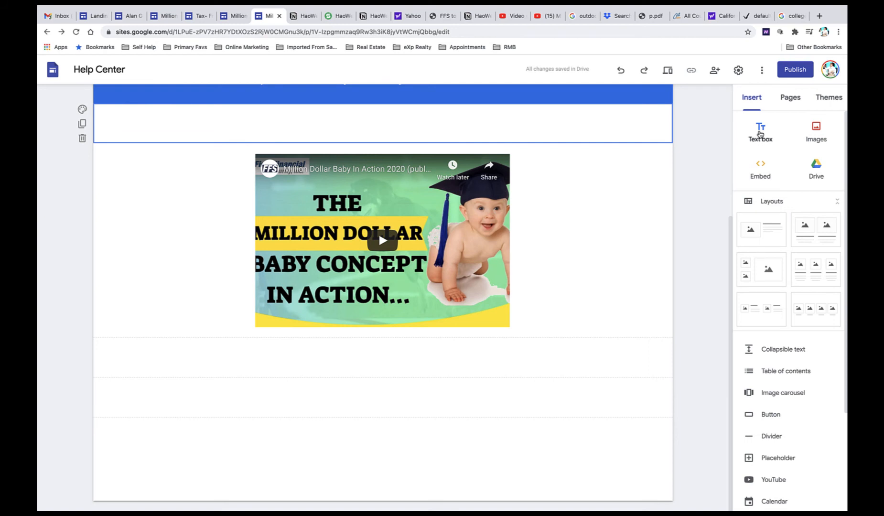
click(760, 131)
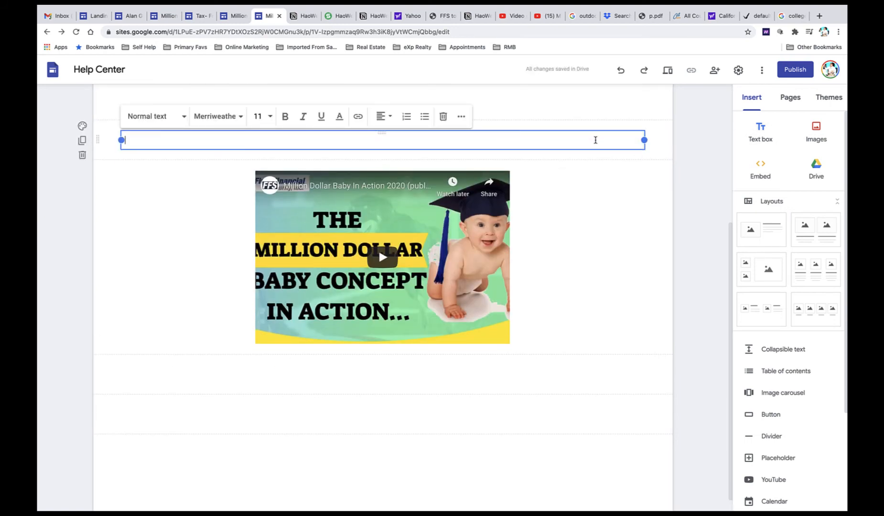
key(ctrl+v)
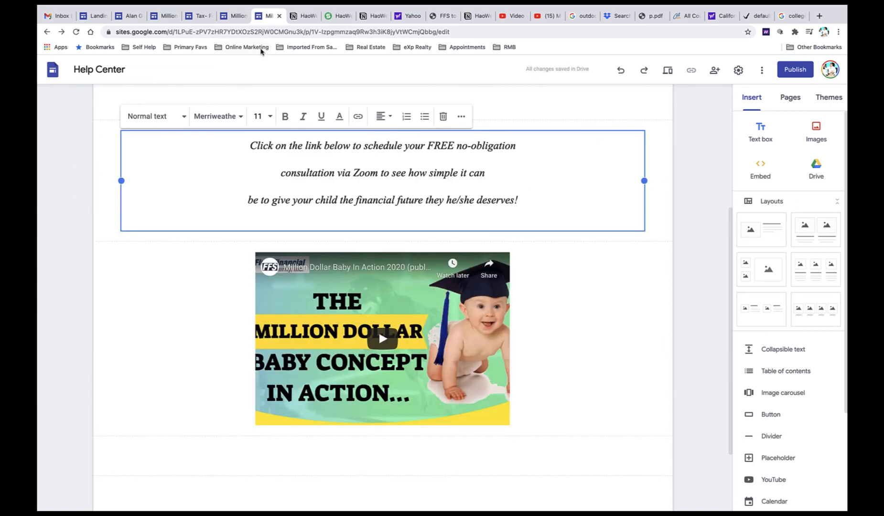
Check the finished example's layout and move the consultation invitation section below the video section
click(234, 19)
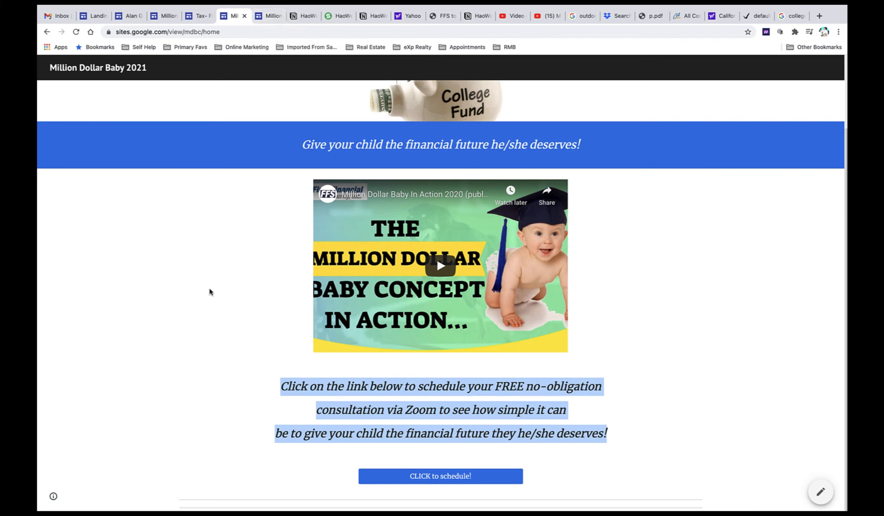
click(204, 308)
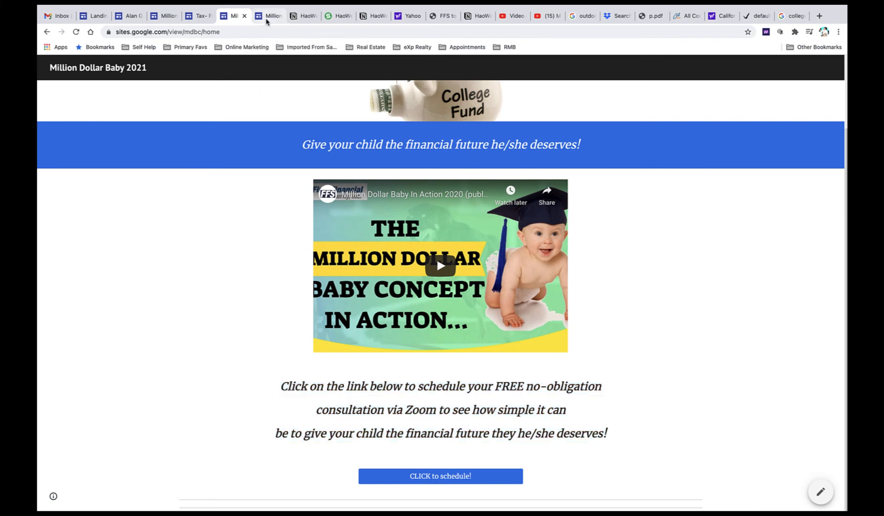
click(269, 15)
key(Up)
key(Up)
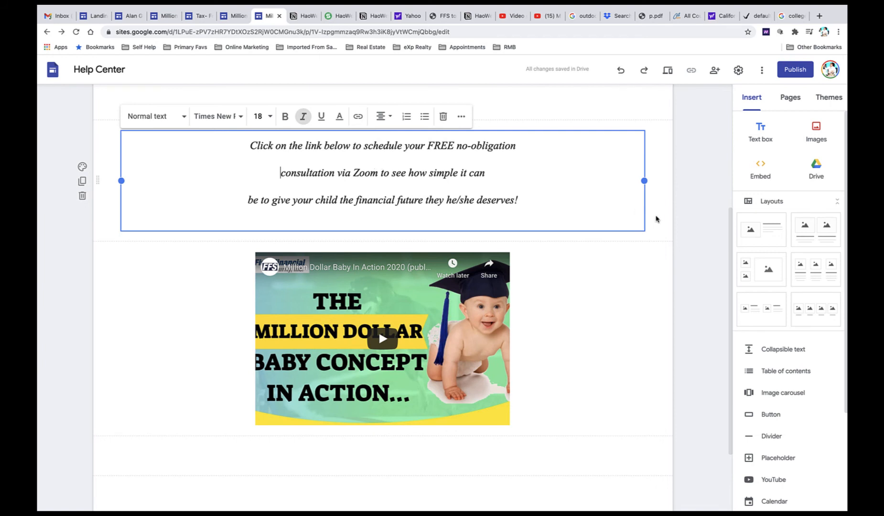
click(656, 217)
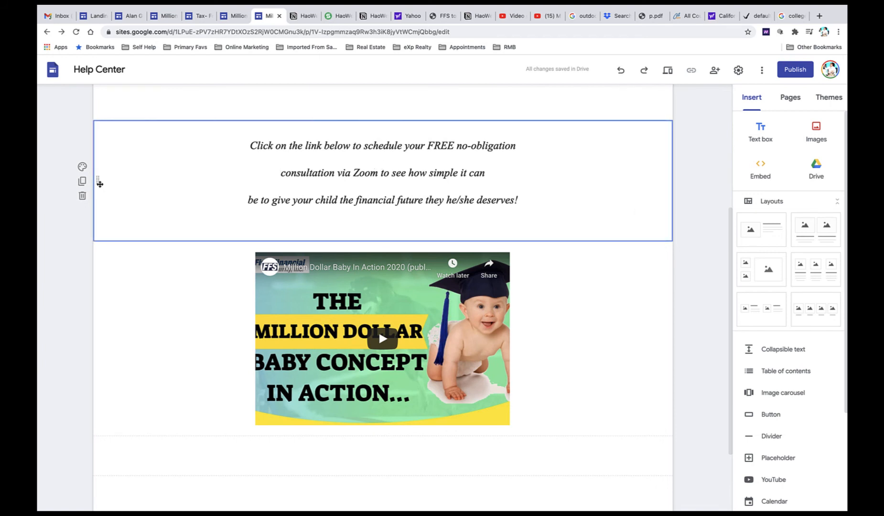
drag(99, 180, 108, 368)
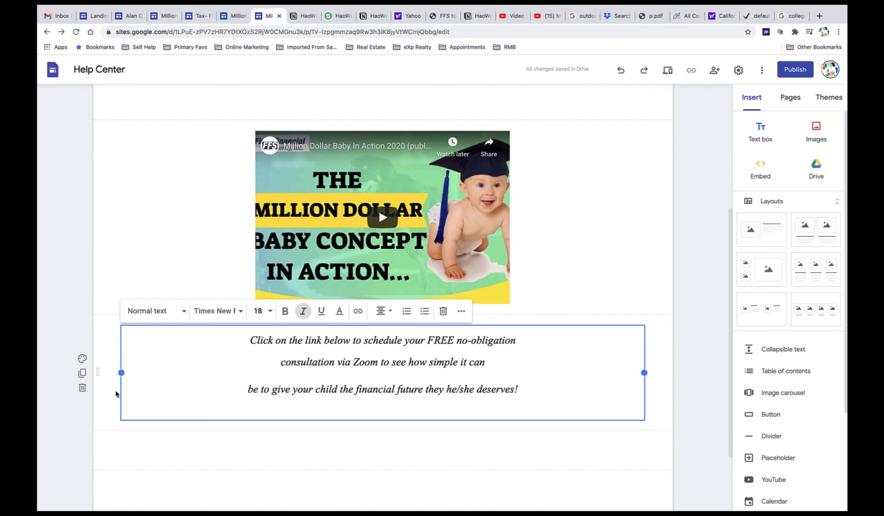
Make the whole consultation invitation text bold and set its font size to 24
key(ctrl+a)
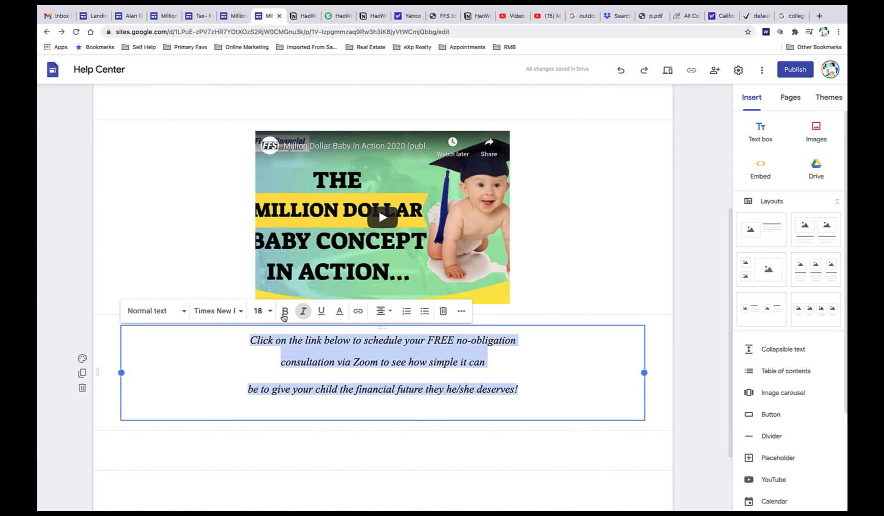
click(285, 312)
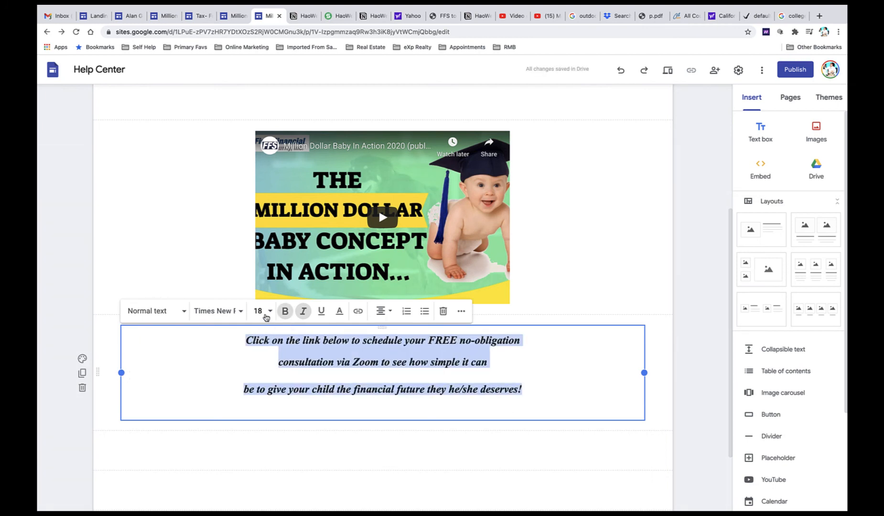
click(264, 315)
click(258, 491)
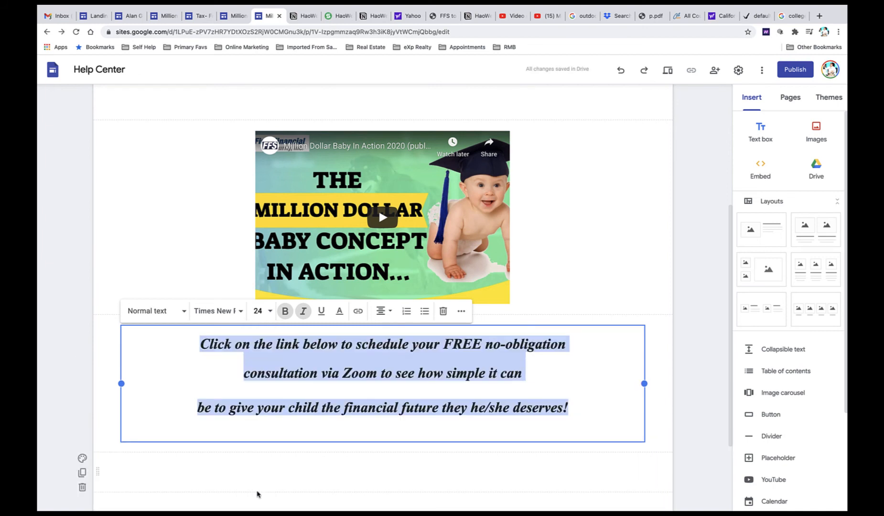
click(691, 367)
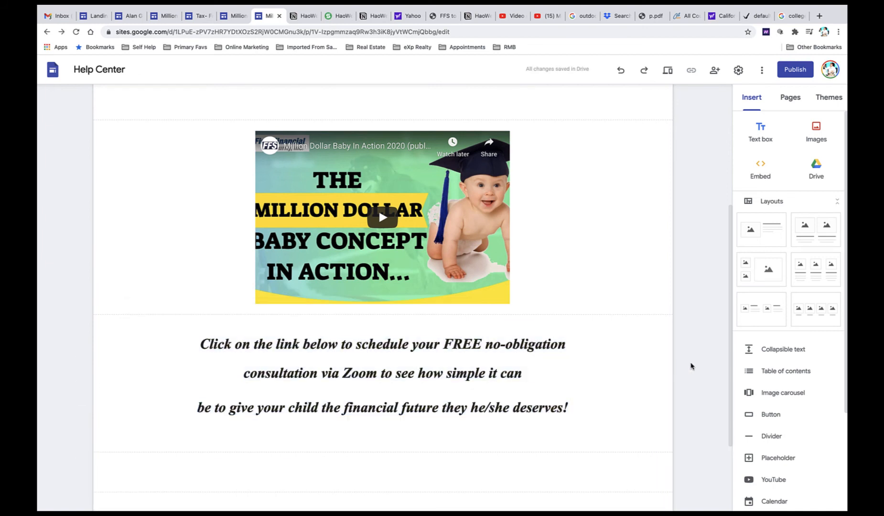
Delete the empty section between the blue "Give your child the financial future" banner and the video
scroll(457, 228, up, 5)
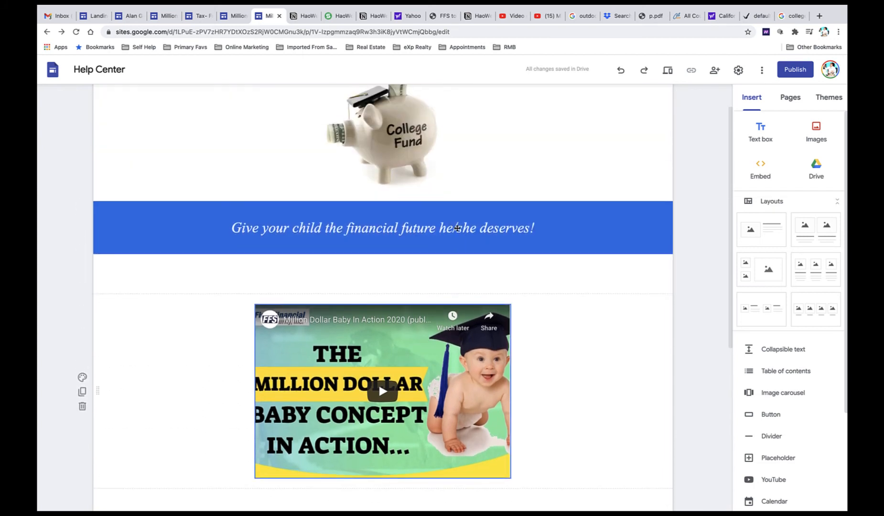
scroll(457, 231, down, 2)
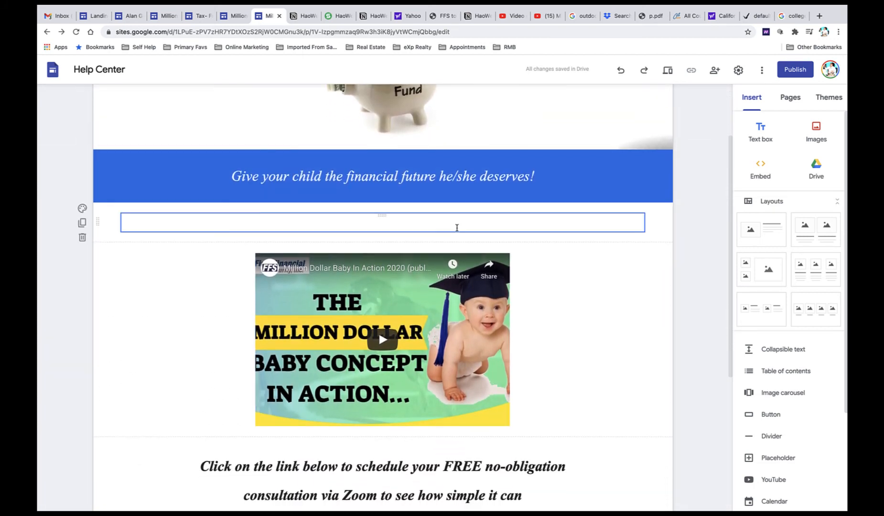
click(104, 229)
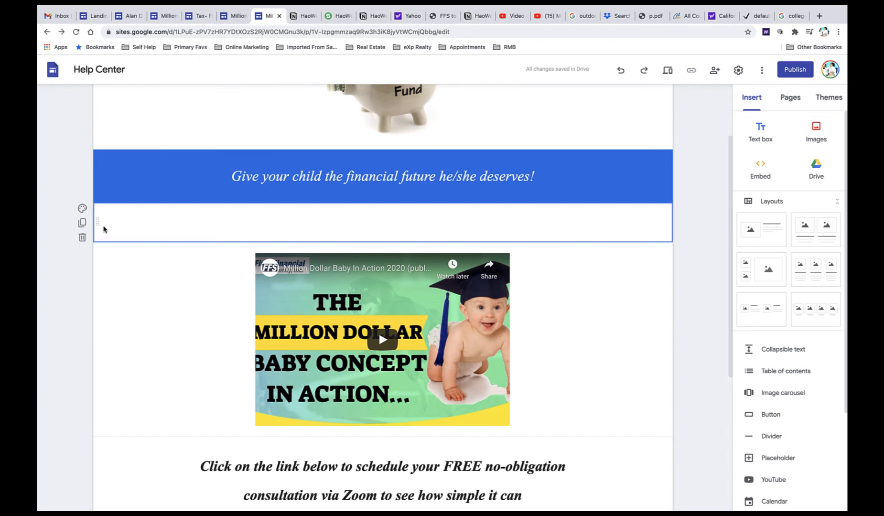
click(82, 237)
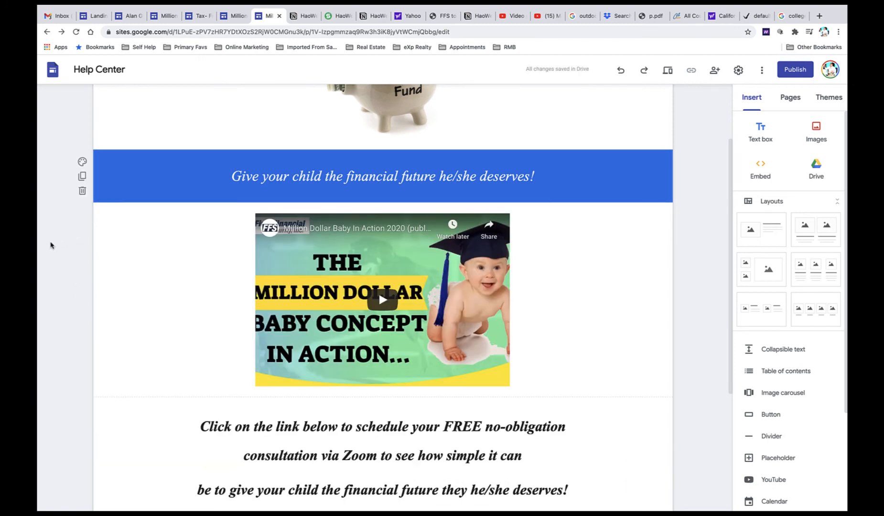
Remove the stray word "they" before "he/she deserves!" in the invitation's last line
scroll(51, 245, down, 3)
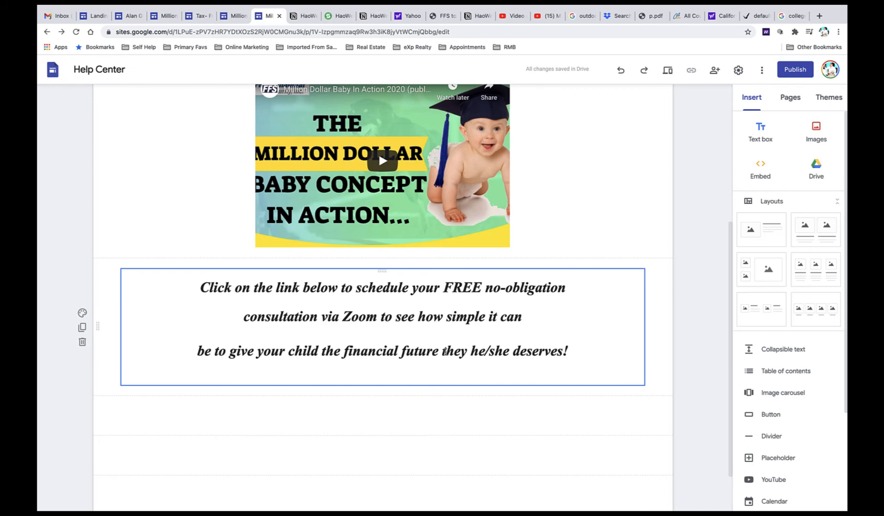
double_click(445, 352)
key(BackSpace)
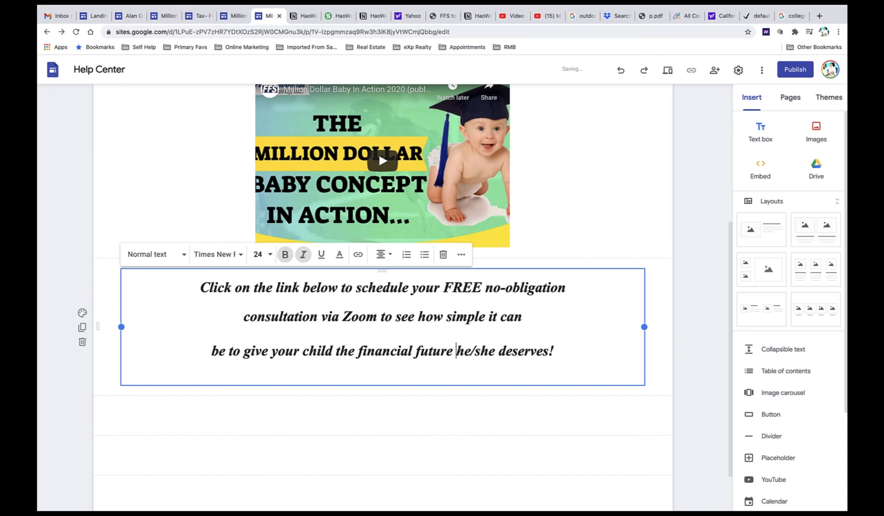
click(686, 351)
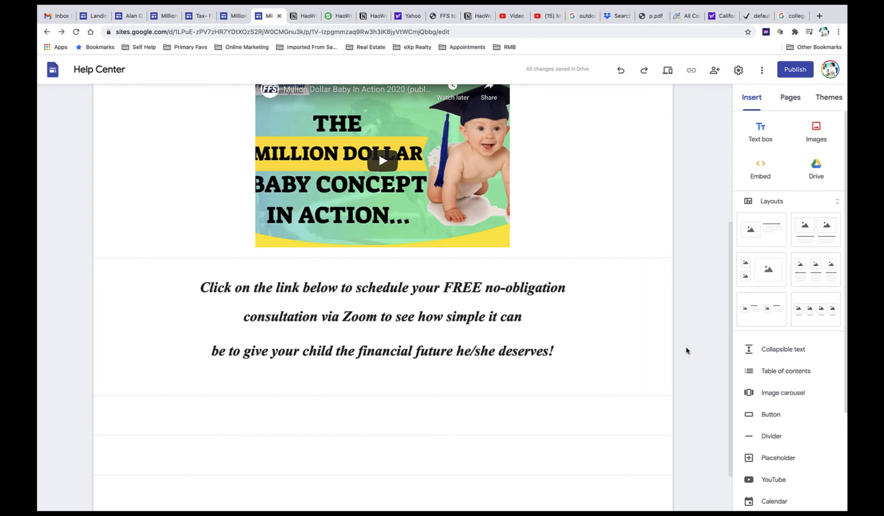
Open Calendly in a new browser tab and copy the booking link of the "Million Dollar Baby Consultation via Zoom" event
click(819, 16)
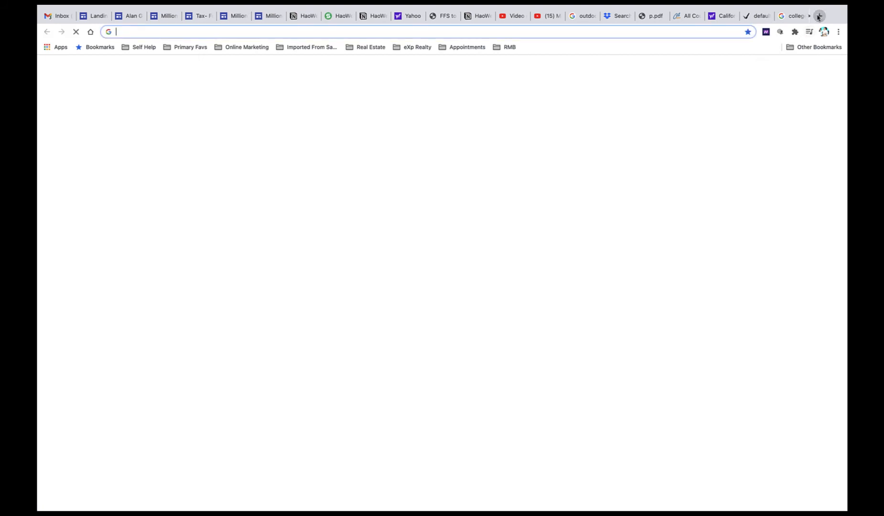
click(632, 37)
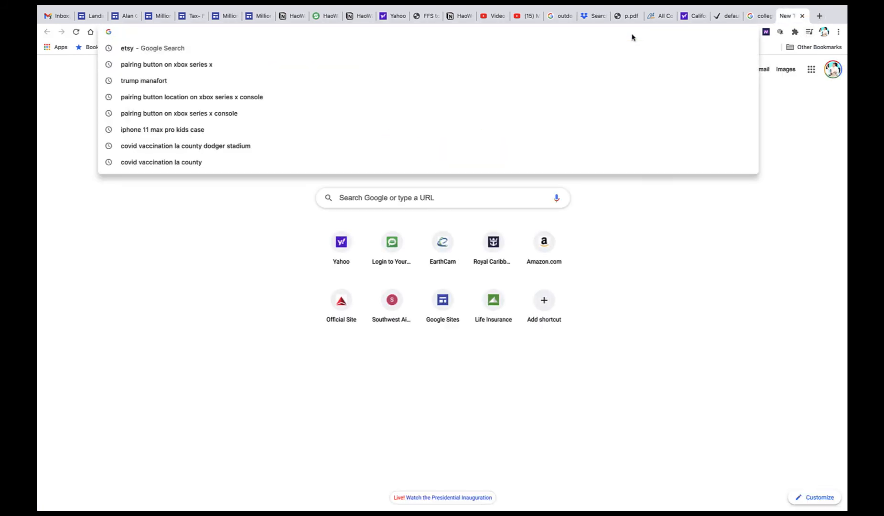
text(calend)
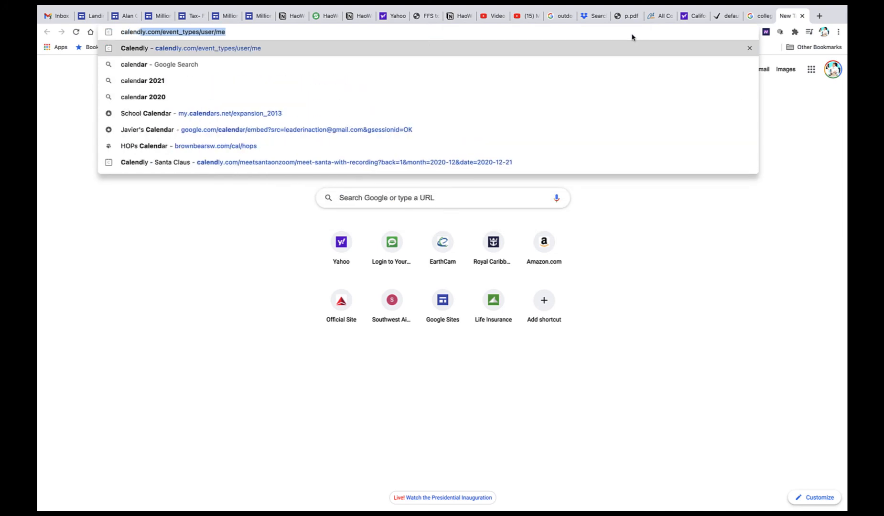
key(Return)
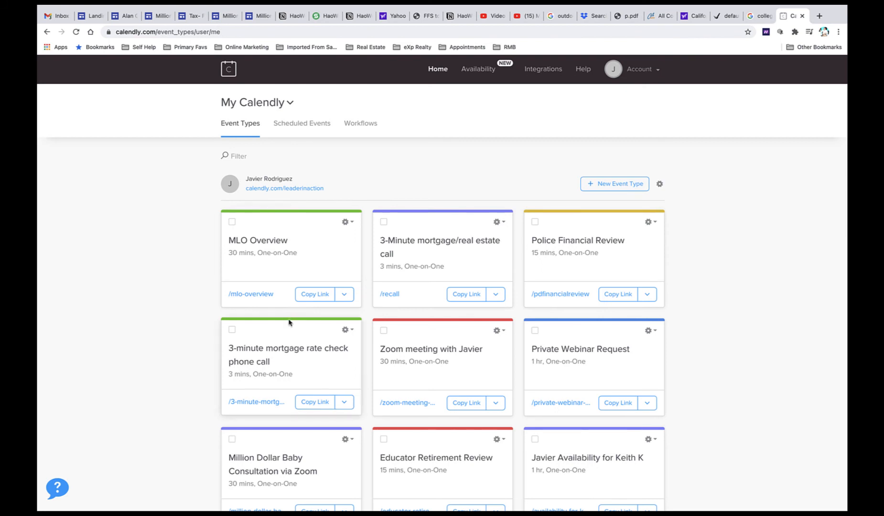
scroll(289, 323, down, 2)
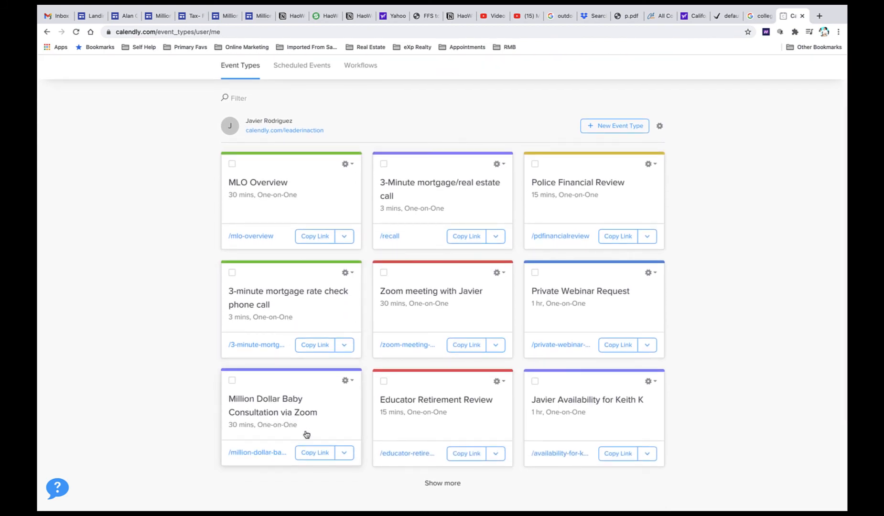
click(316, 454)
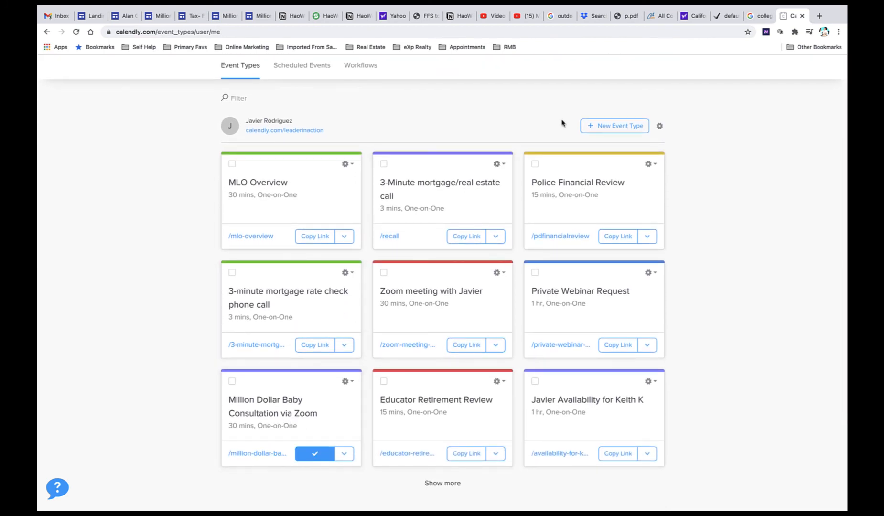
Return to the site being edited, upload the image "blue click here button.png" from the computer and centre it below the invitation text
click(260, 16)
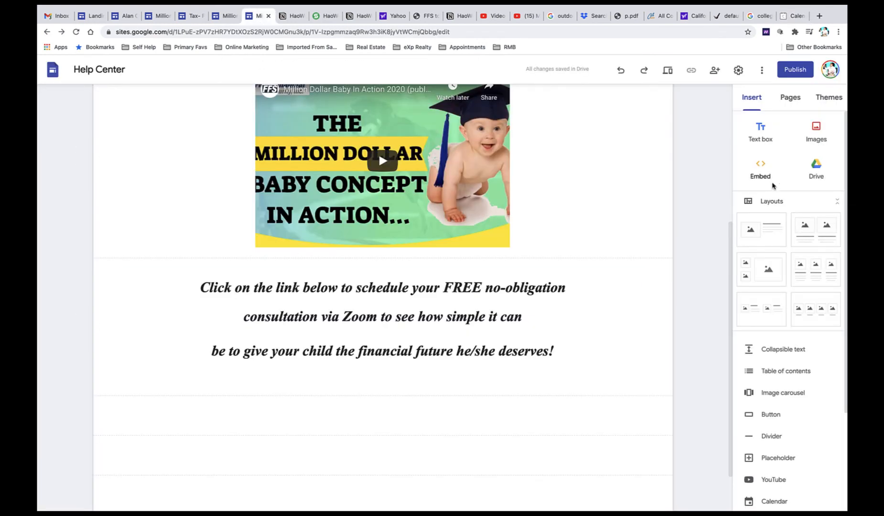
scroll(786, 230, down, 1)
scroll(787, 230, down, 5)
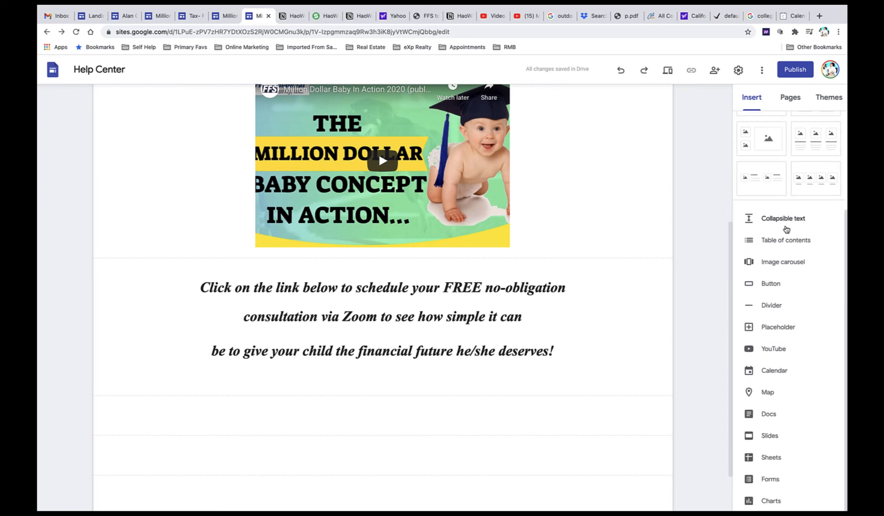
scroll(786, 229, up, 6)
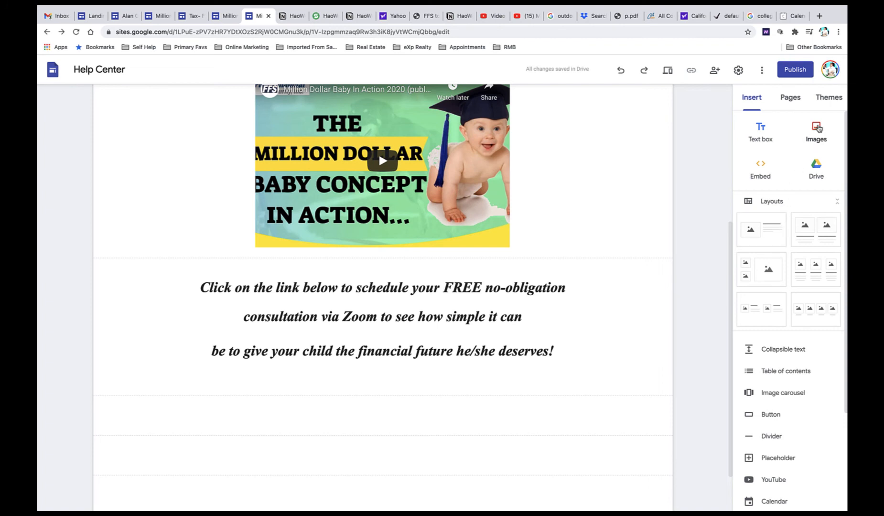
click(818, 128)
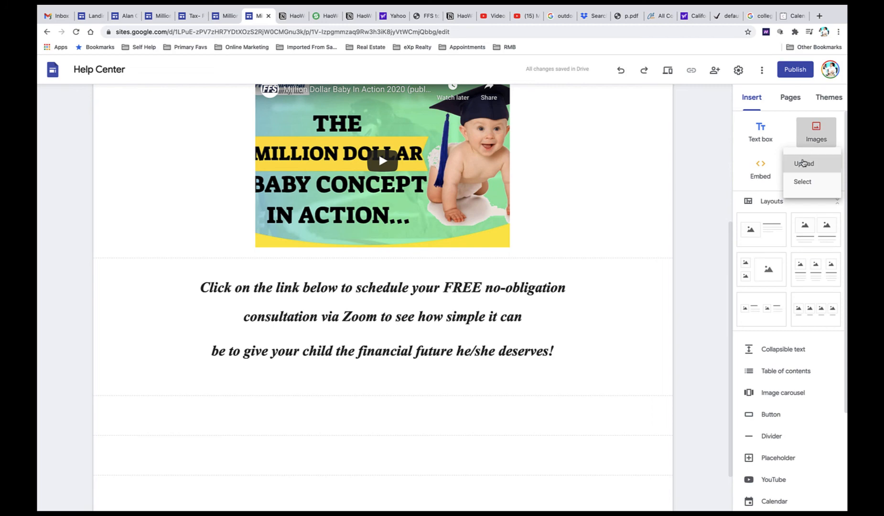
click(804, 164)
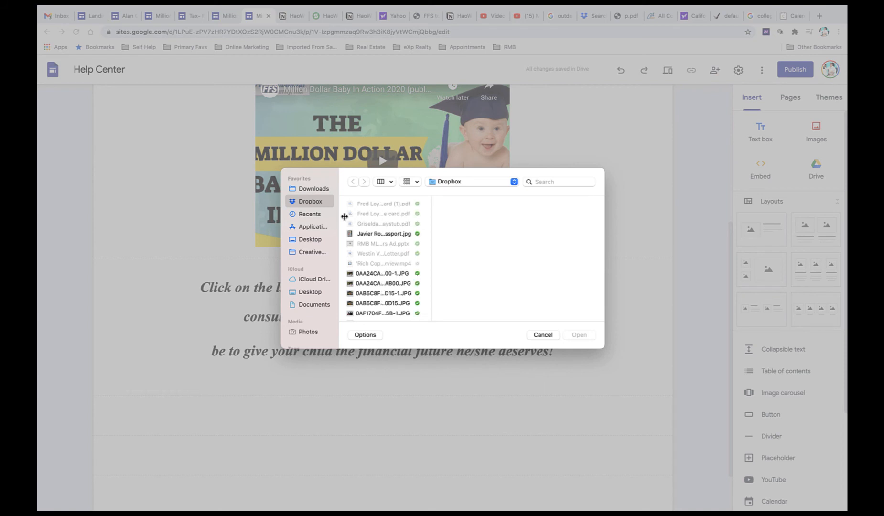
click(548, 182)
text(blue button)
key(Return)
click(380, 231)
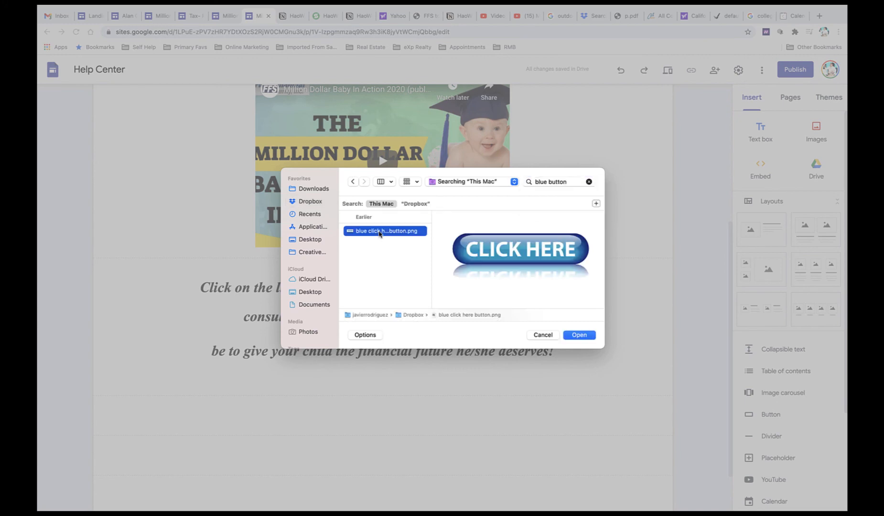
click(580, 335)
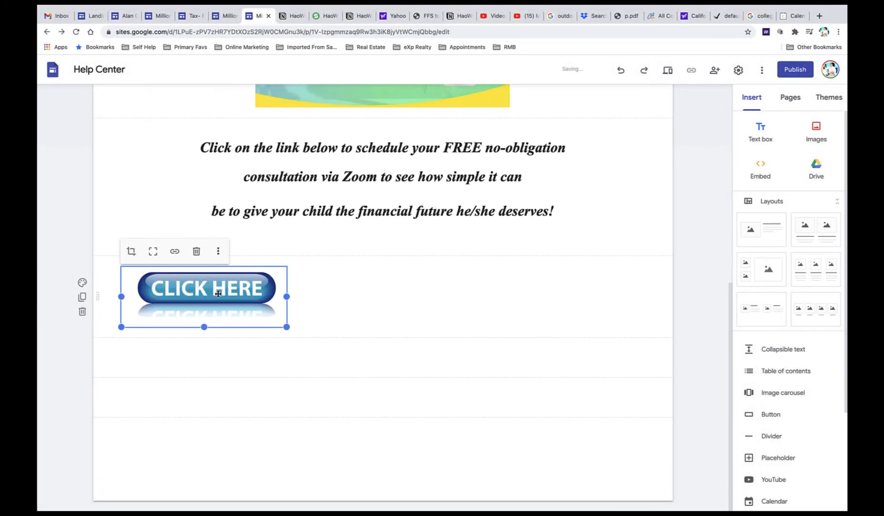
drag(206, 293, 396, 283)
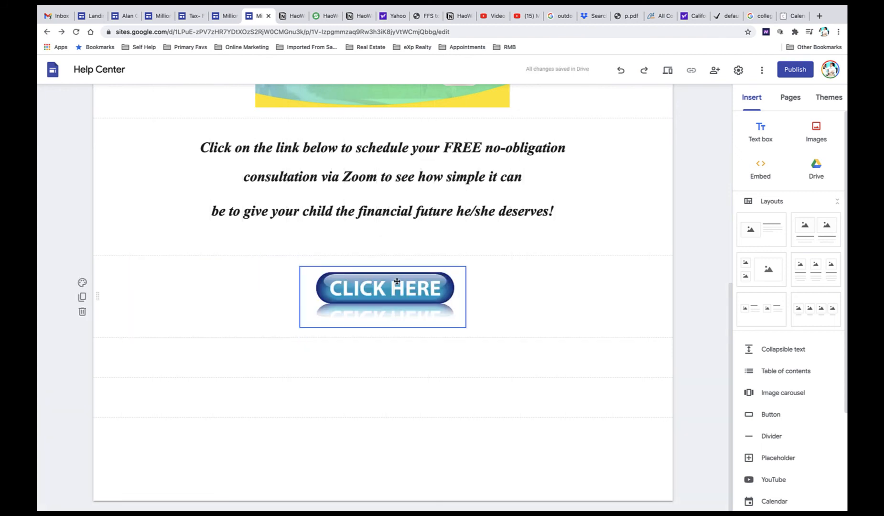
Link the CLICK HERE image to the copied Calendly million-dollar-baby-meeting address
click(397, 282)
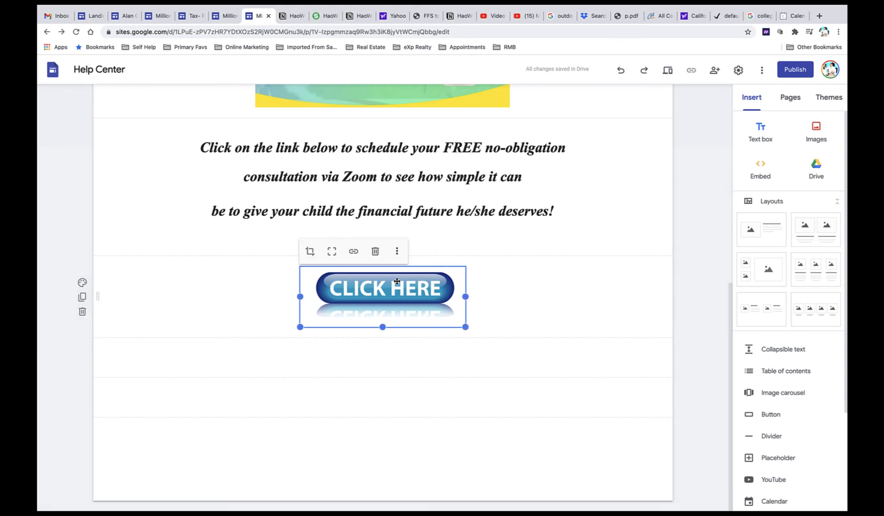
click(353, 253)
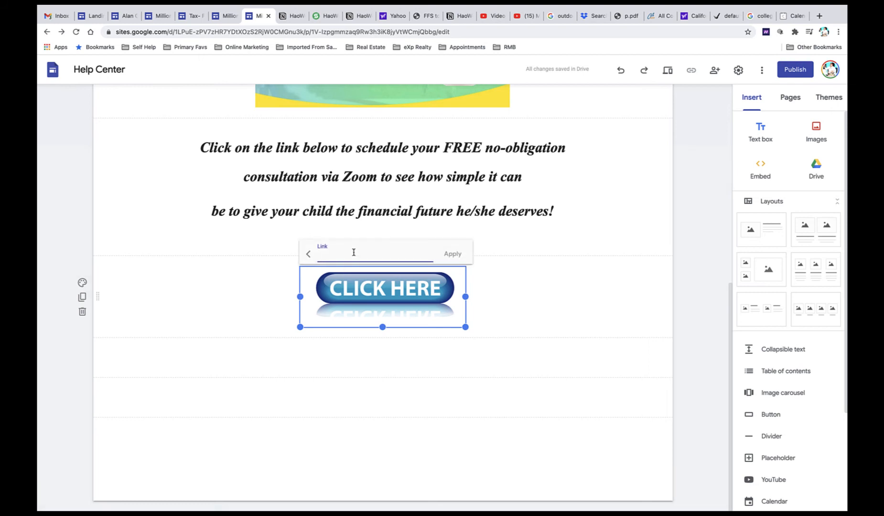
key(ctrl+v)
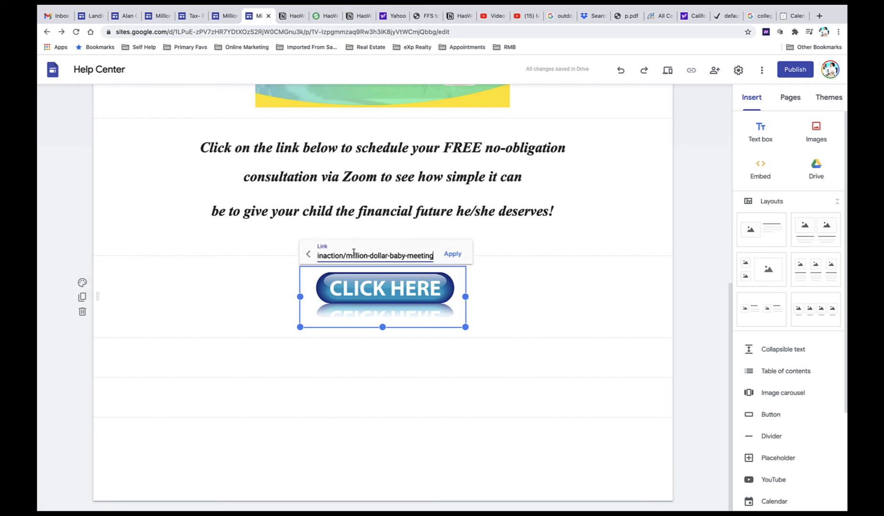
click(453, 254)
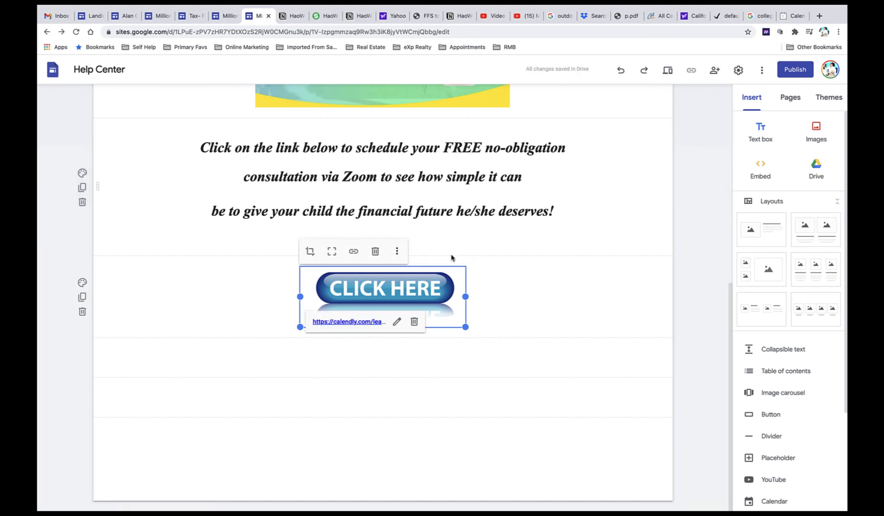
click(701, 311)
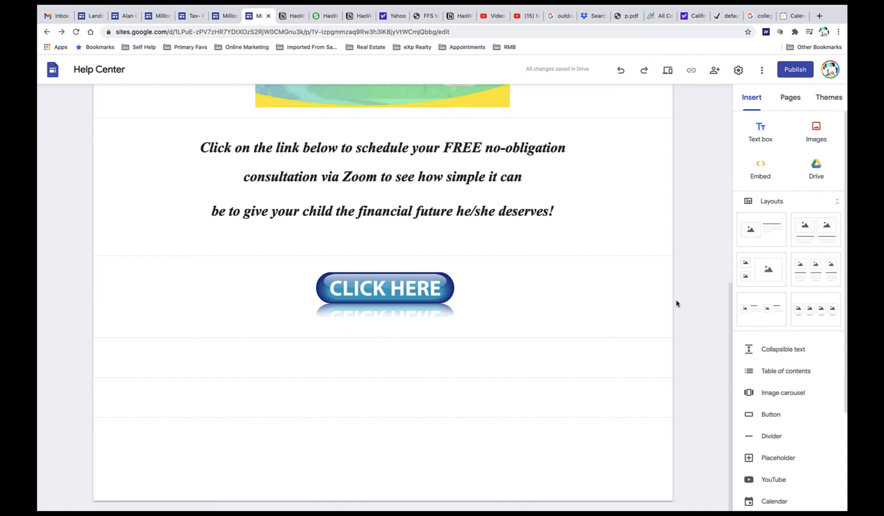
Review the whole landing page from the header to the CLICK HERE image and open its preview
scroll(694, 300, up, 6)
scroll(695, 300, up, 2)
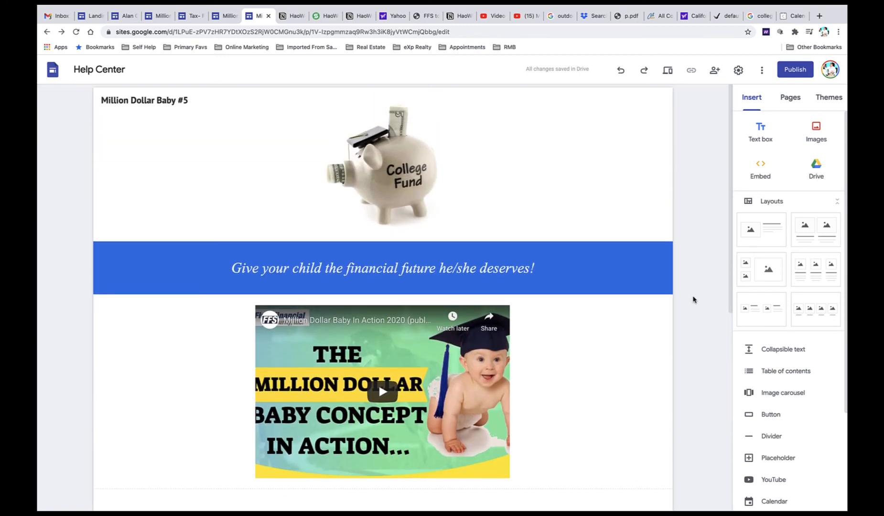
scroll(694, 300, down, 4)
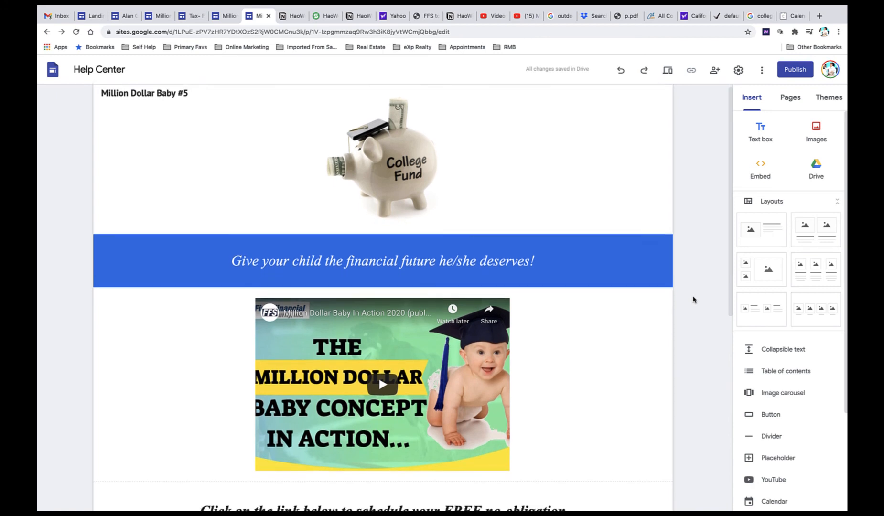
scroll(695, 299, down, 1)
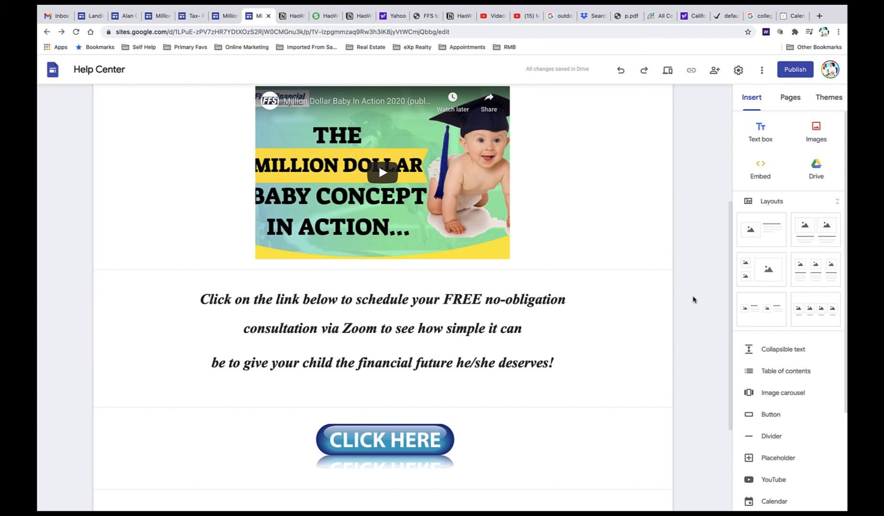
scroll(694, 300, down, 2)
scroll(695, 299, up, 2)
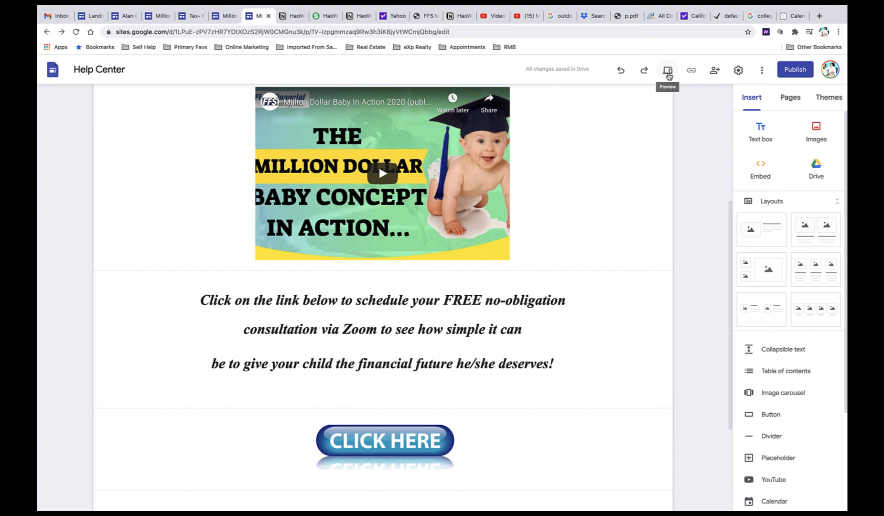
click(669, 75)
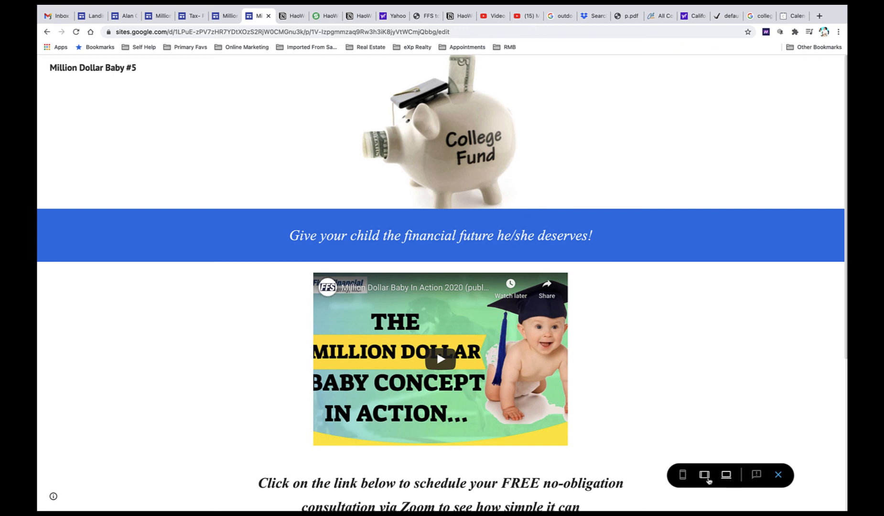
Preview the landing page in the tablet layout and the phone layout, checking the header, video and invitation text in each
click(704, 476)
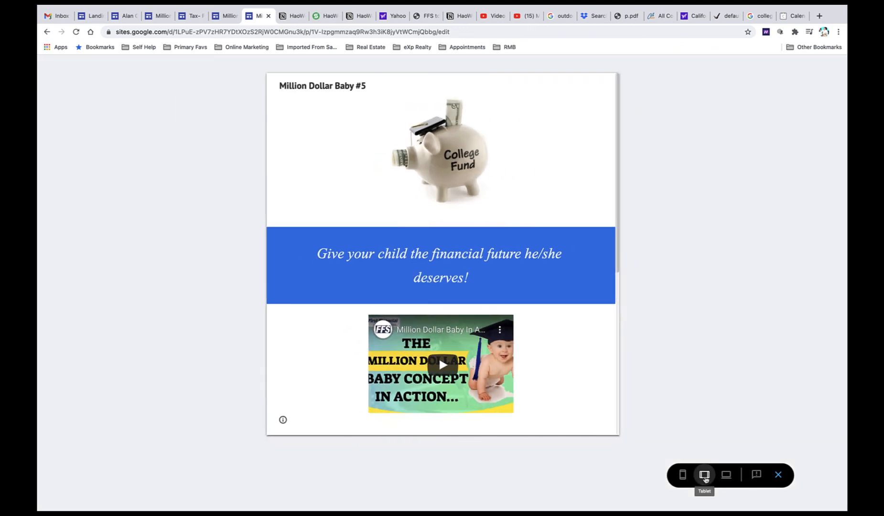
scroll(562, 376, down, 6)
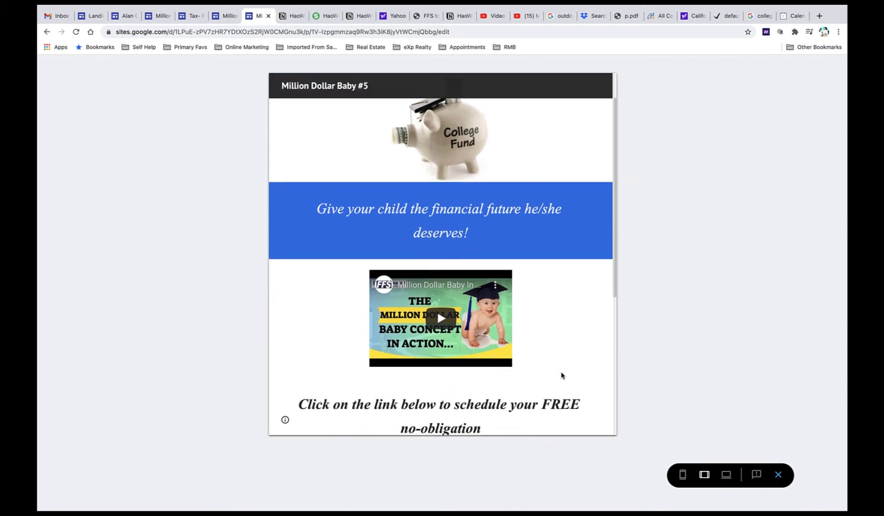
scroll(562, 376, up, 6)
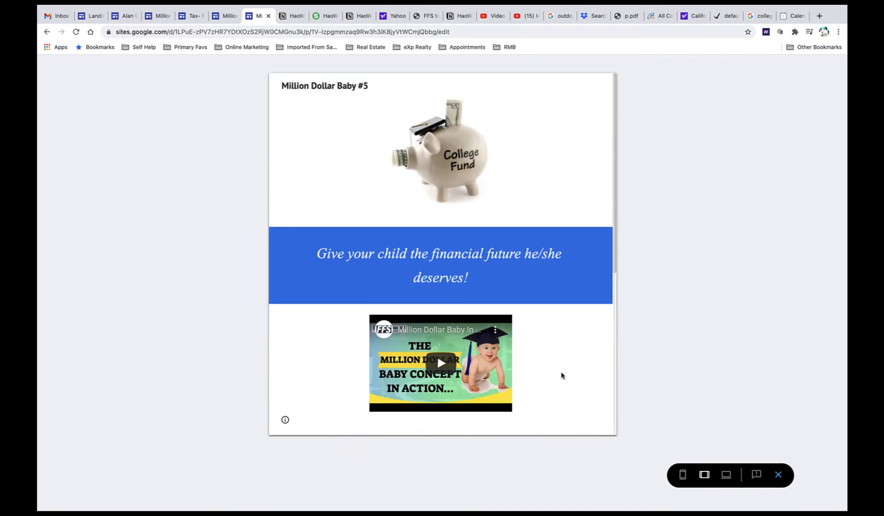
click(684, 476)
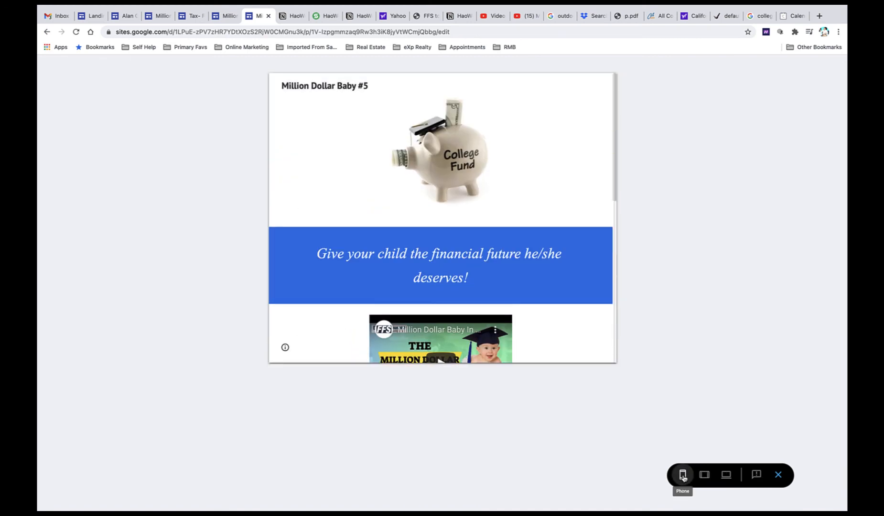
scroll(490, 313, down, 3)
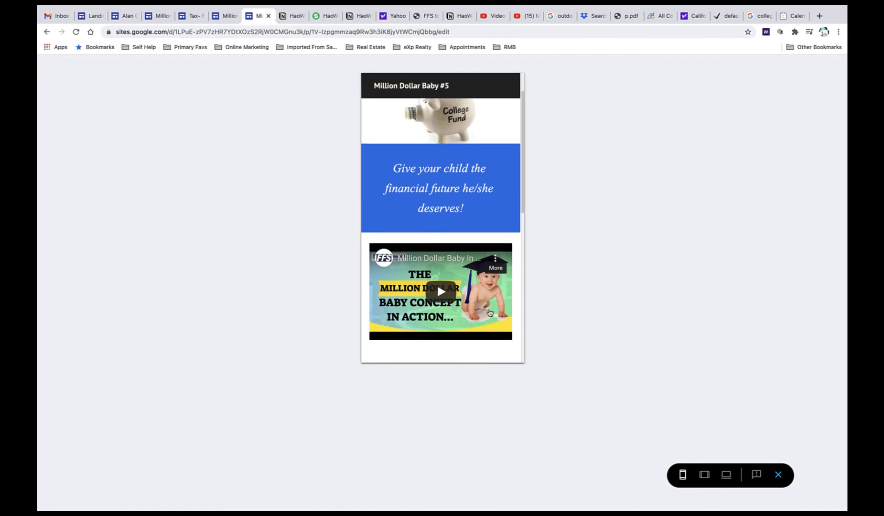
scroll(490, 313, down, 5)
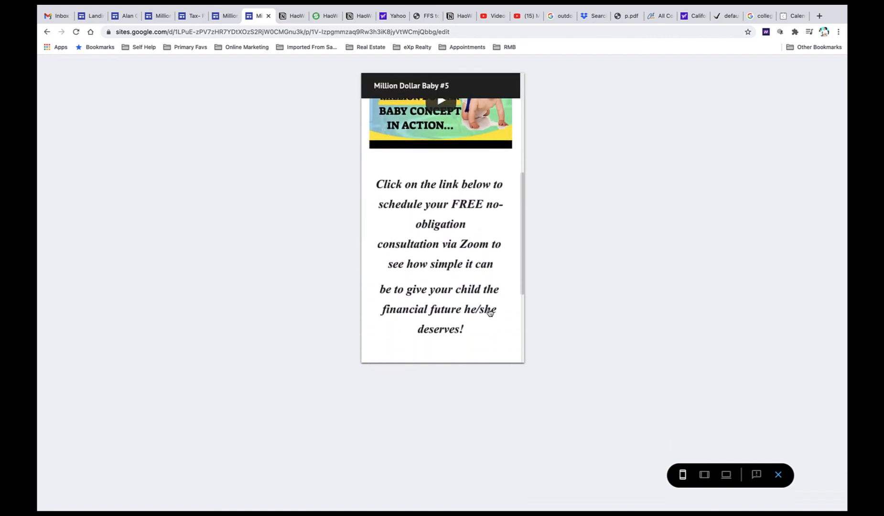
scroll(490, 313, up, 8)
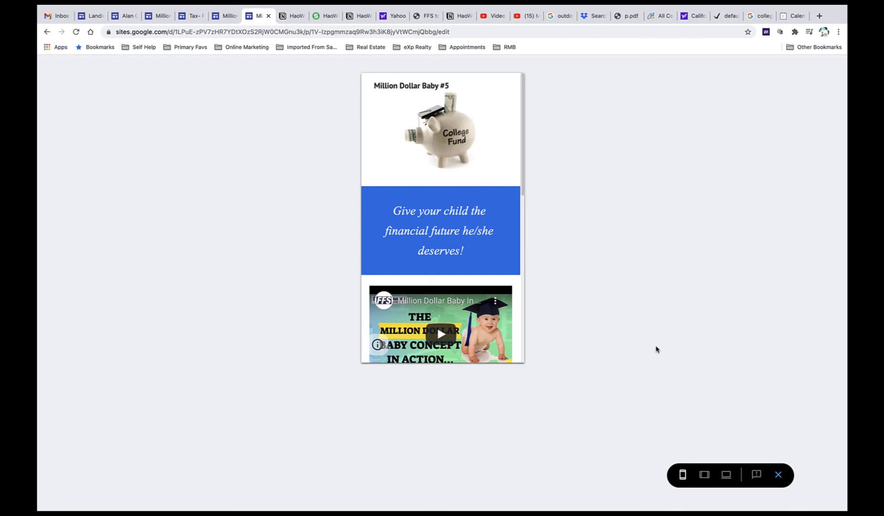
scroll(466, 279, down, 5)
scroll(466, 278, up, 3)
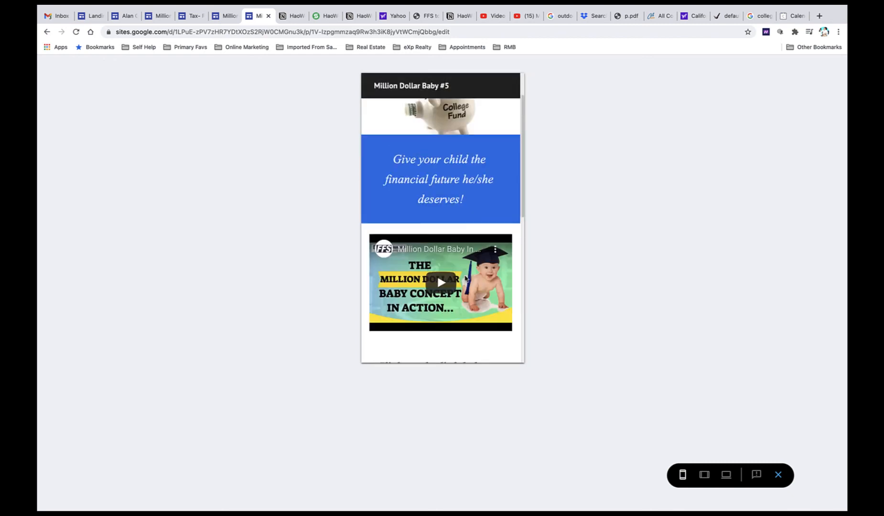
scroll(466, 279, up, 2)
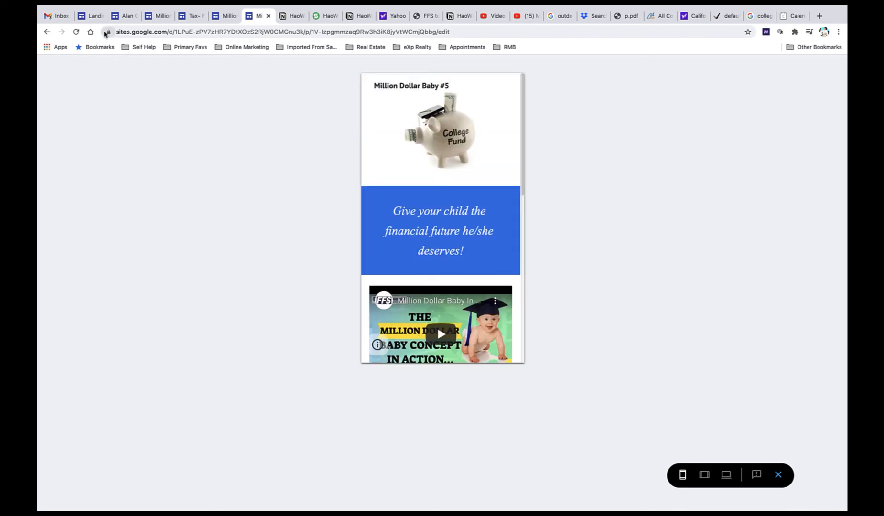
Look through the open example sites for financial services, Million Dollar Baby and Tax-Free Retirement, and return to the Million Dollar Baby #5 preview
click(93, 16)
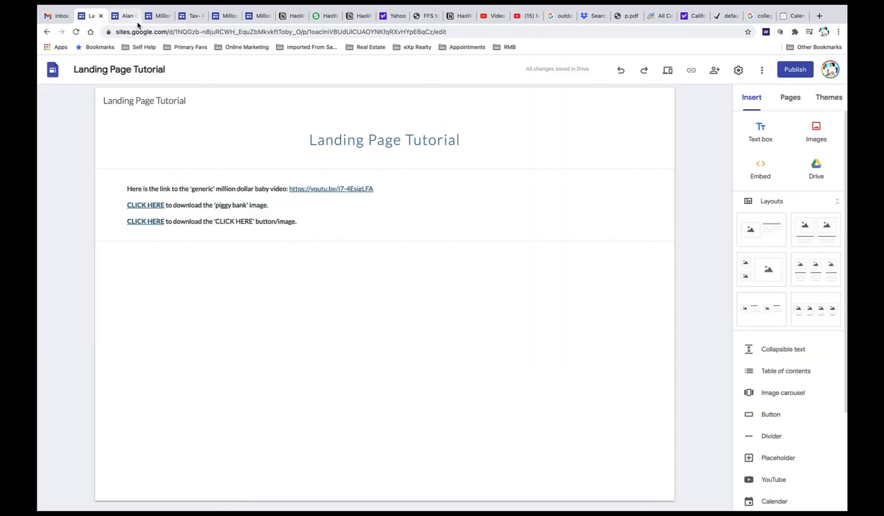
click(123, 16)
scroll(187, 187, down, 10)
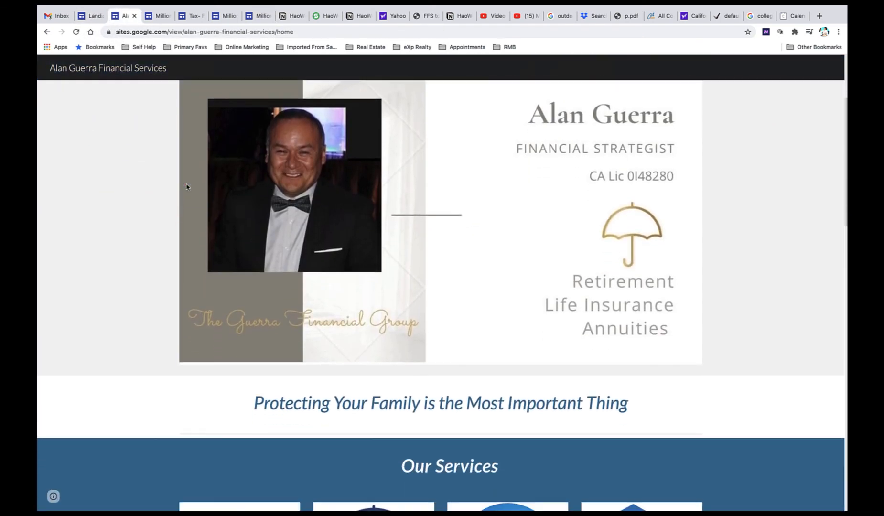
scroll(187, 187, down, 9)
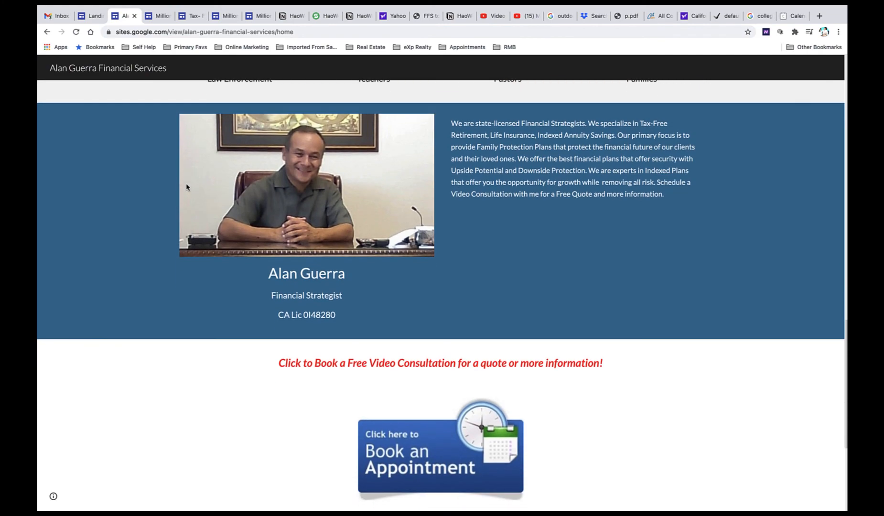
scroll(186, 187, up, 10)
scroll(186, 187, down, 15)
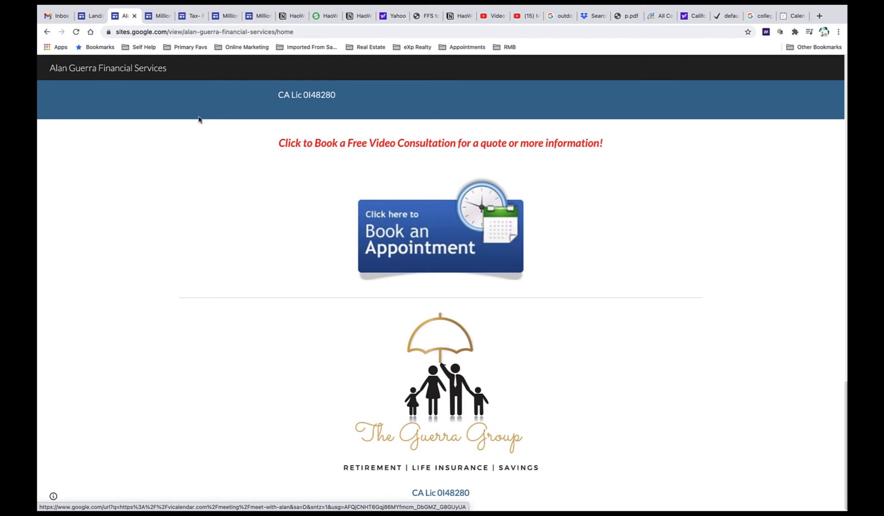
click(158, 17)
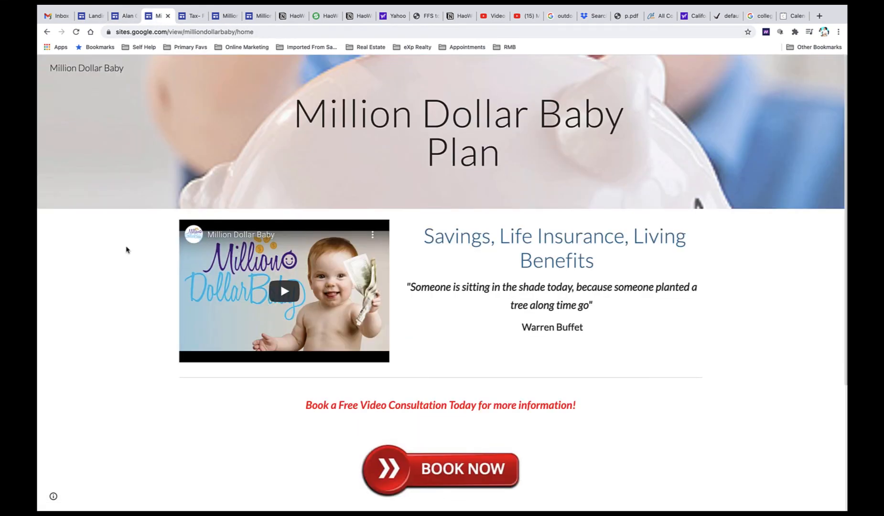
click(188, 17)
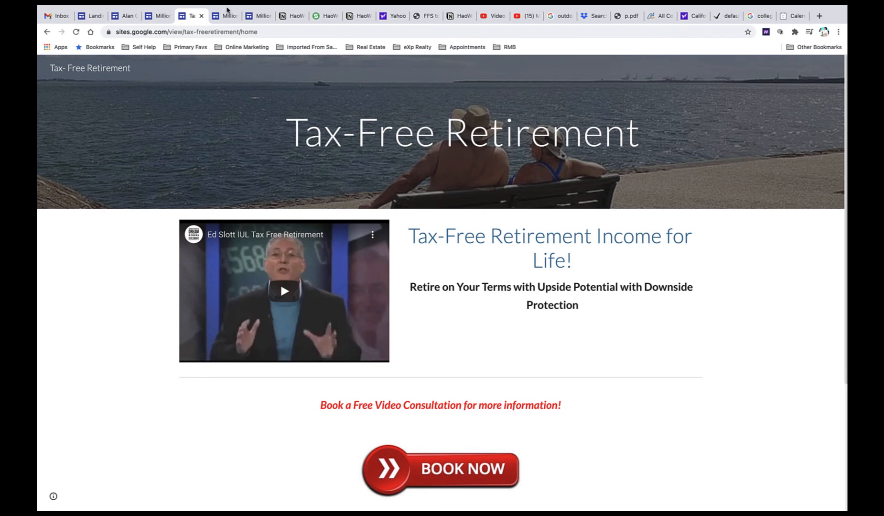
click(226, 17)
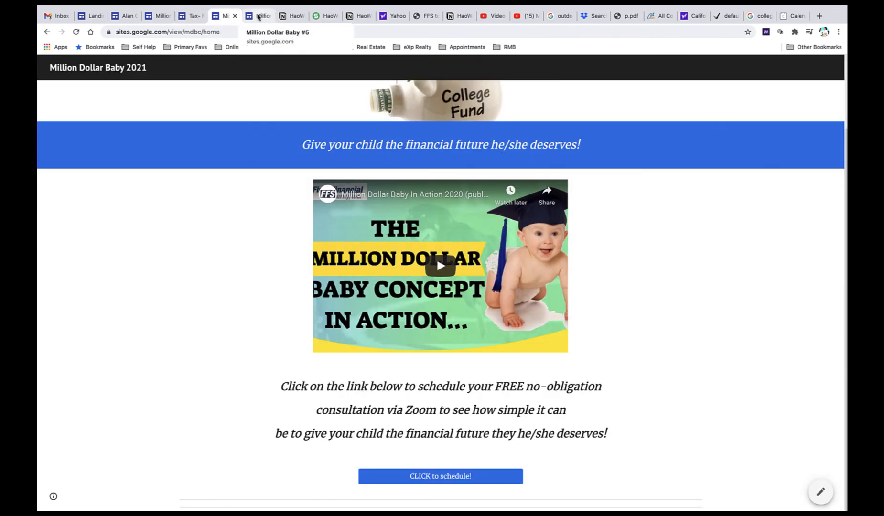
click(258, 17)
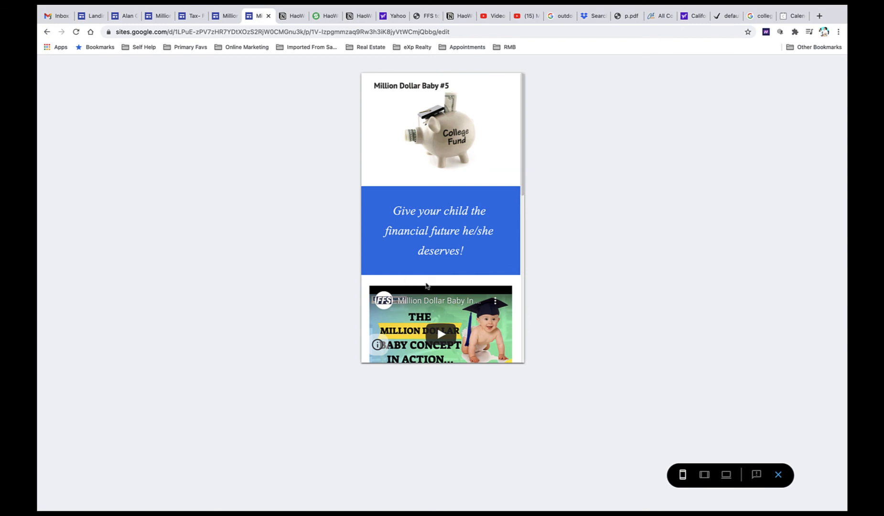
Exit the preview and publish the site to the web with the address ending in mdb5
click(778, 475)
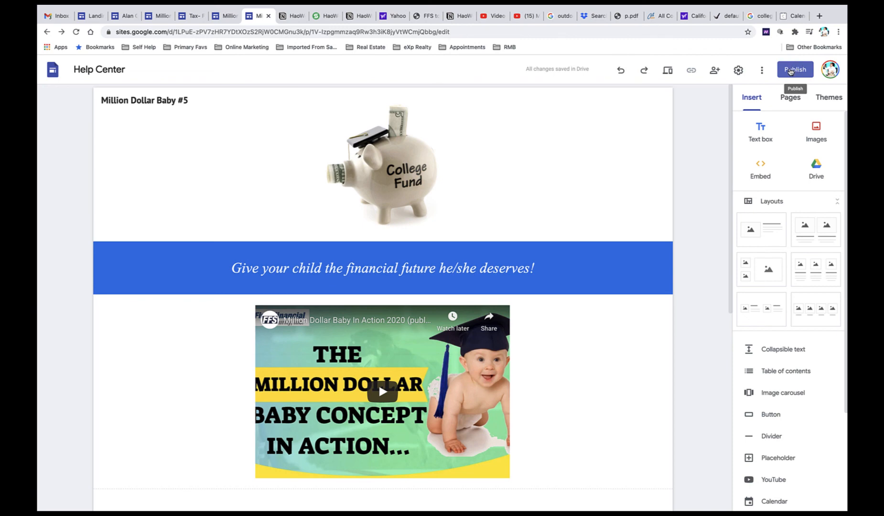
click(796, 70)
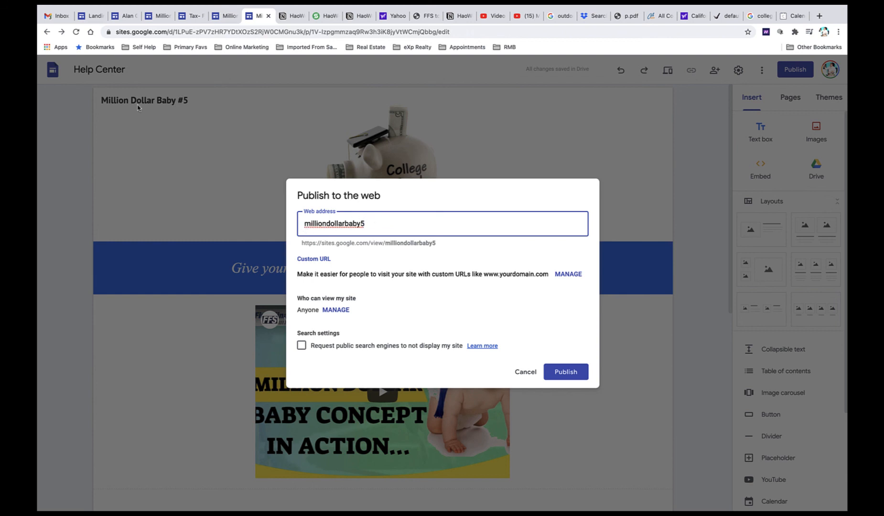
double_click(322, 225)
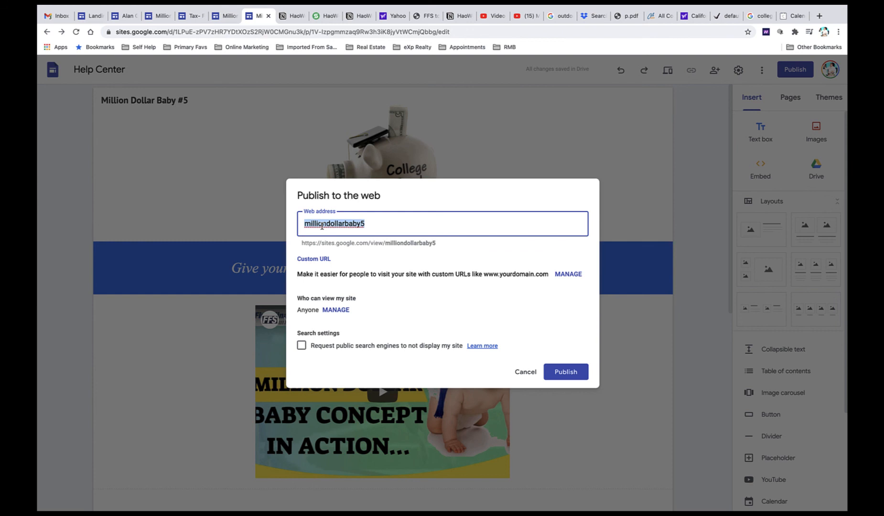
text(md)
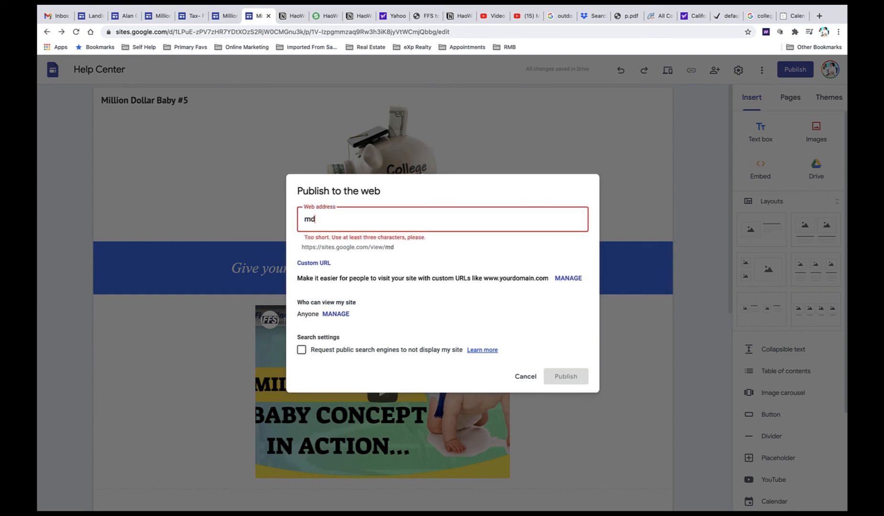
text(b5)
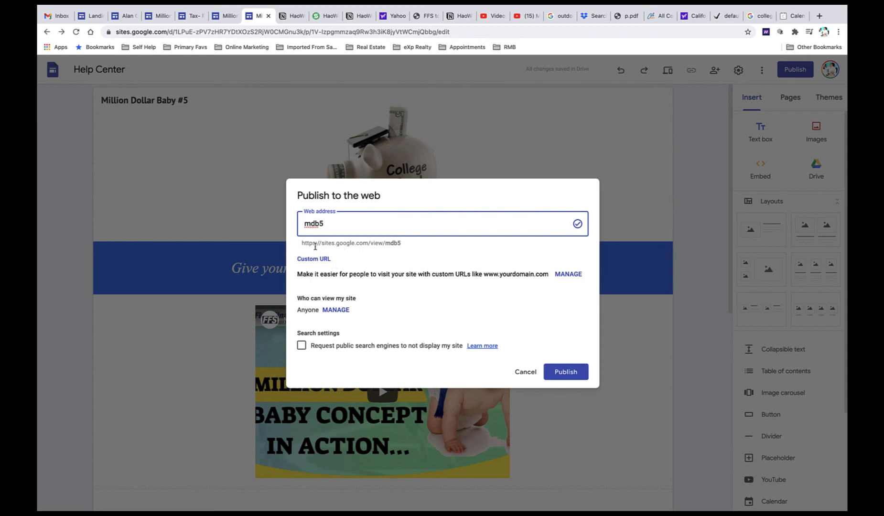
drag(303, 247, 390, 246)
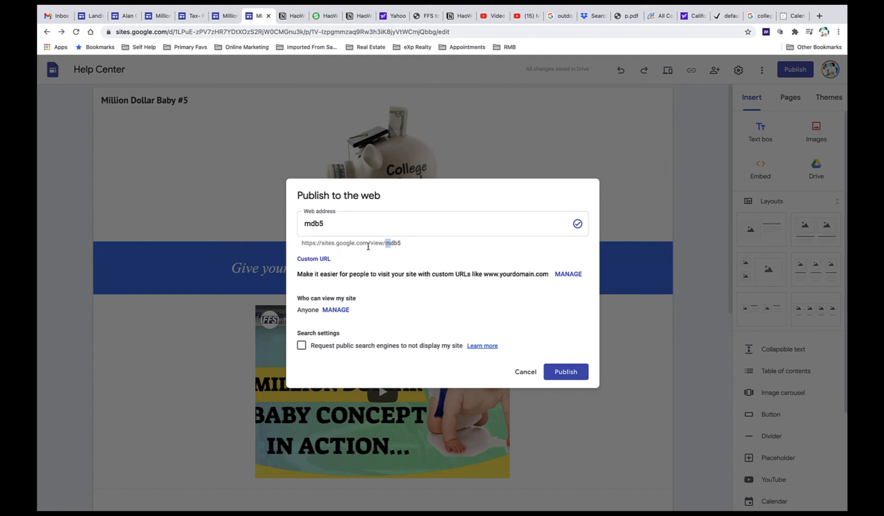
click(411, 245)
click(566, 372)
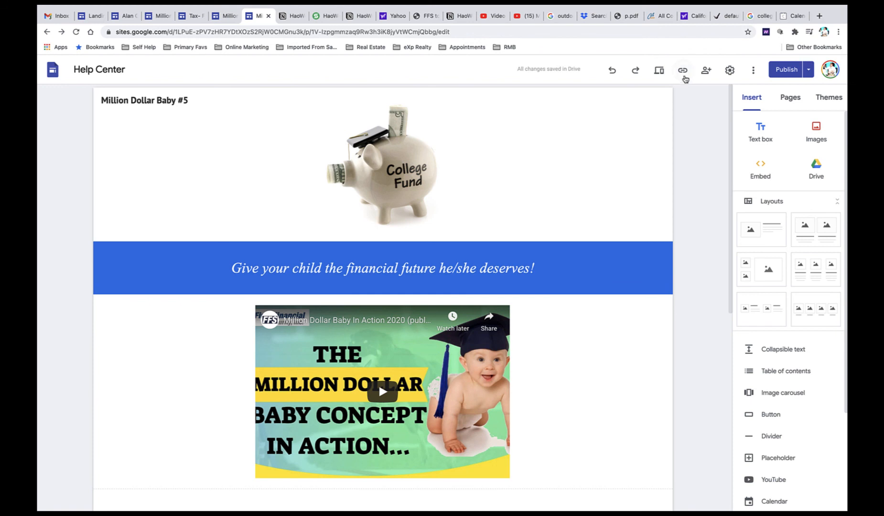
Copy the published site link and load it in the browser tab holding Calendly to check the live page down to the CLICK HERE image
click(684, 73)
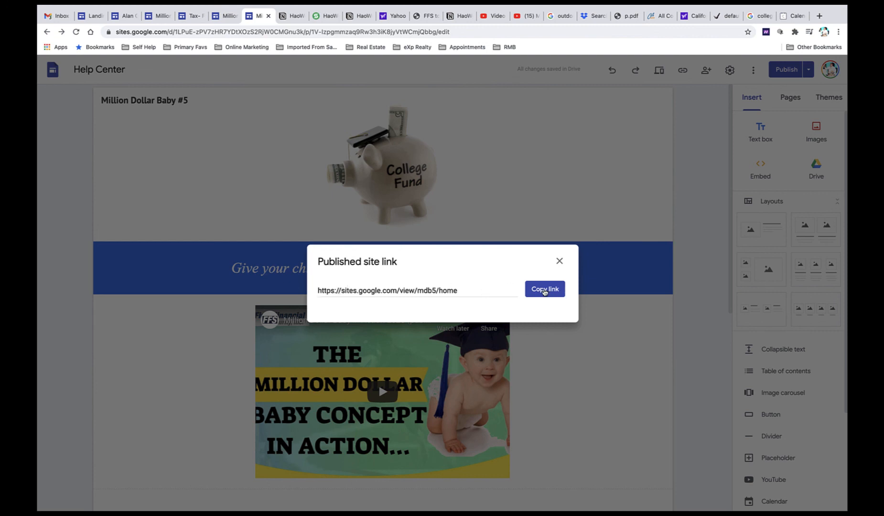
click(545, 290)
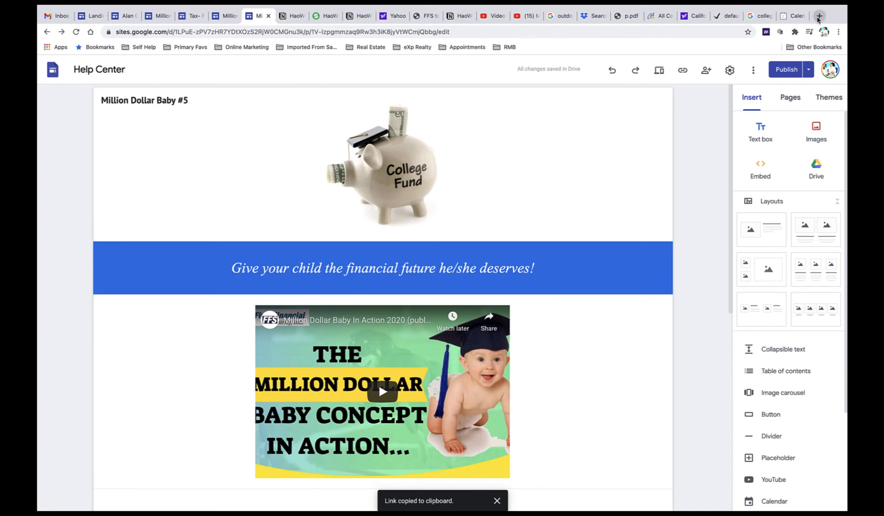
click(794, 16)
click(704, 32)
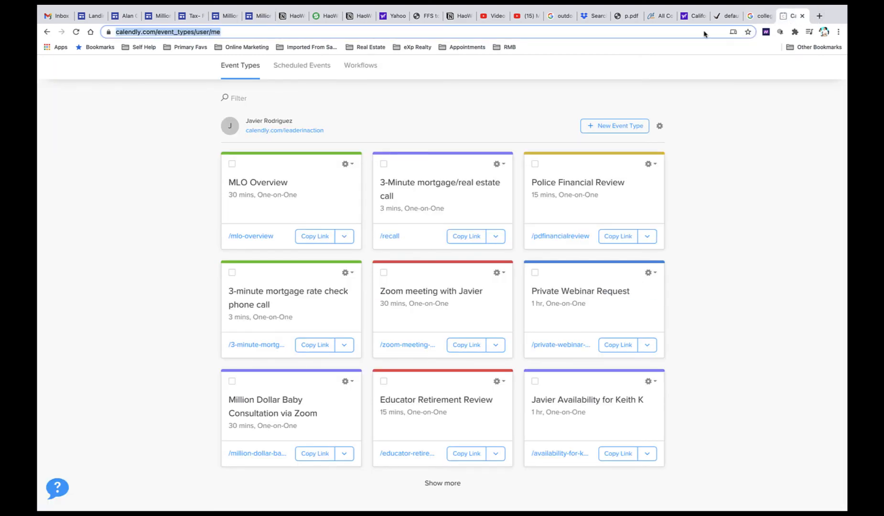
key(ctrl+v)
key(Return)
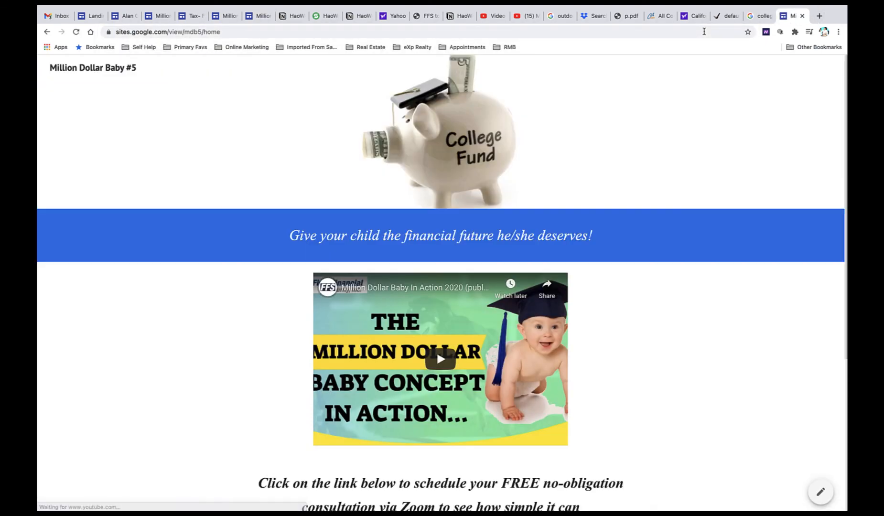
scroll(658, 197, down, 3)
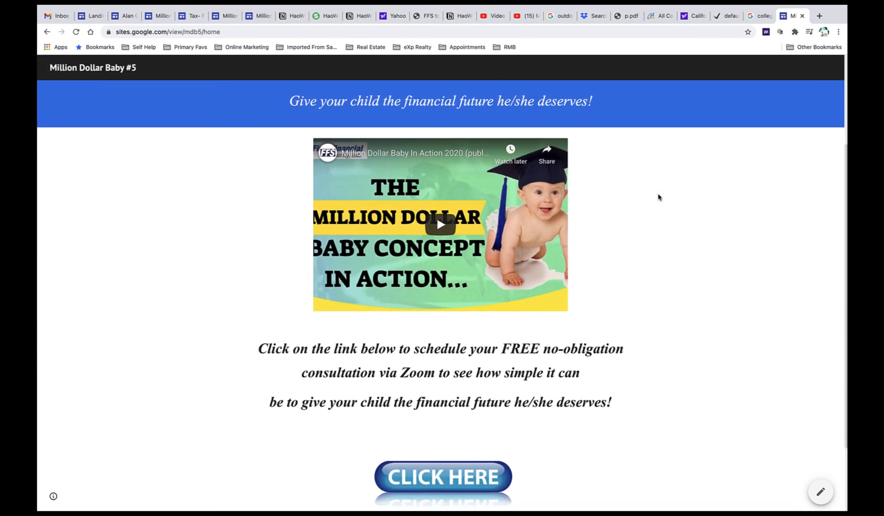
scroll(658, 197, down, 2)
scroll(658, 197, up, 5)
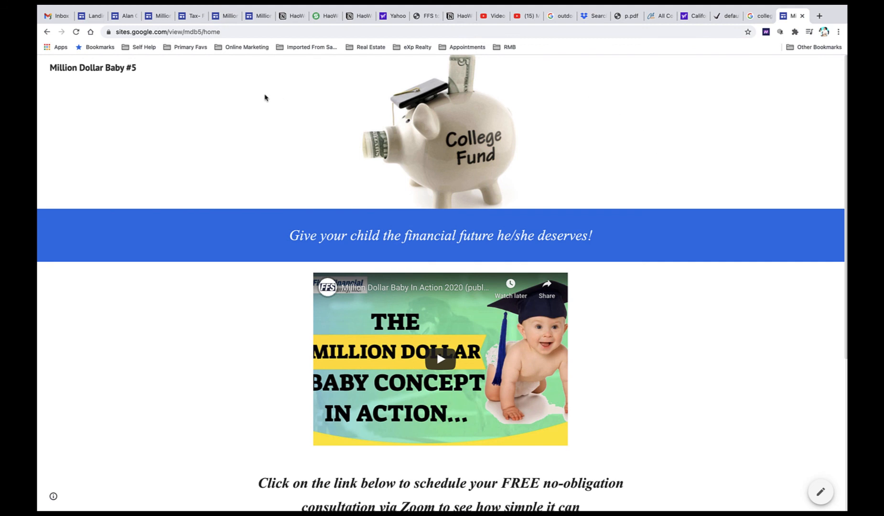
Return to the site editor and set the font size of "Give your child the financial future he/she deserves!" to 18
click(254, 17)
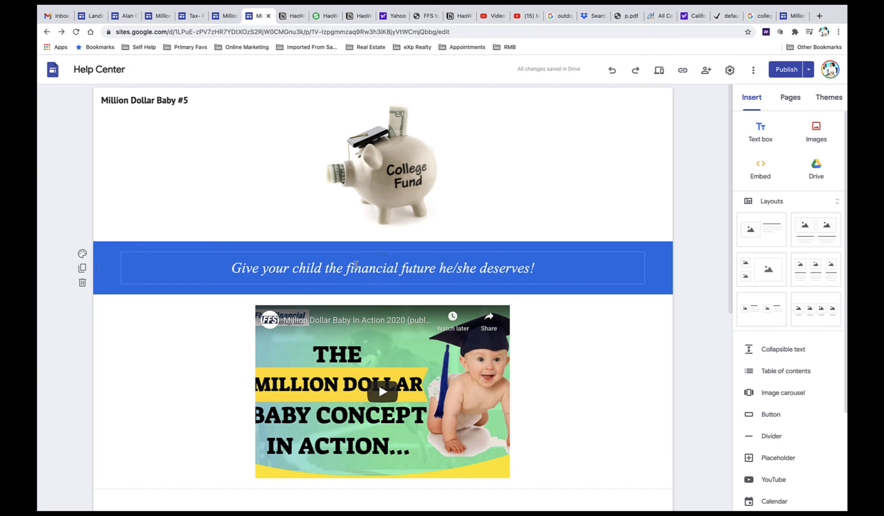
triple_click(356, 265)
click(265, 239)
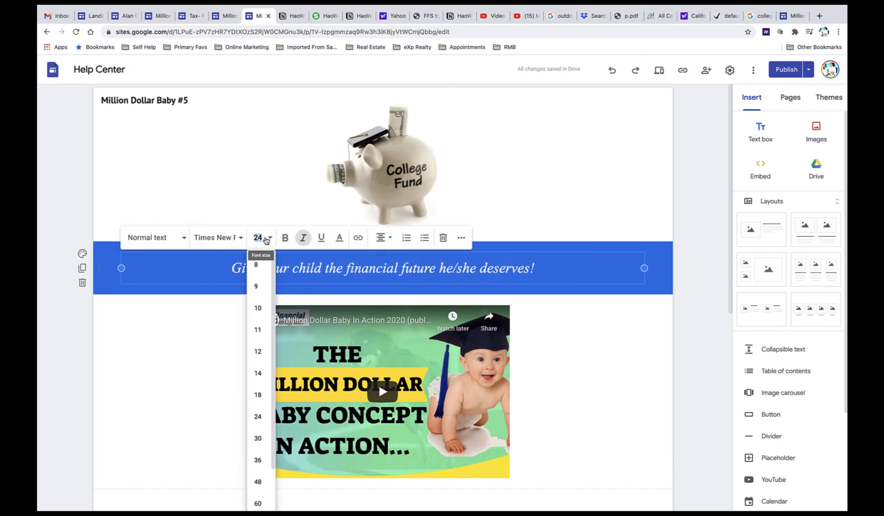
click(258, 396)
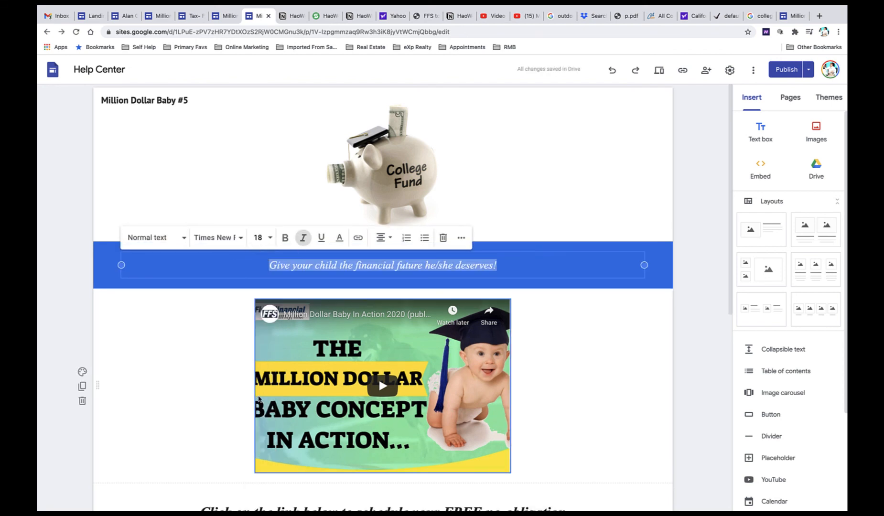
click(79, 335)
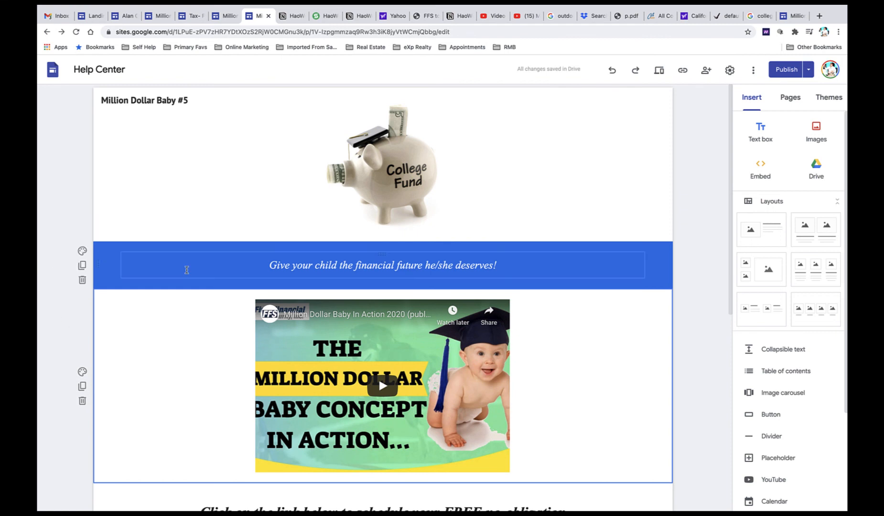
click(213, 251)
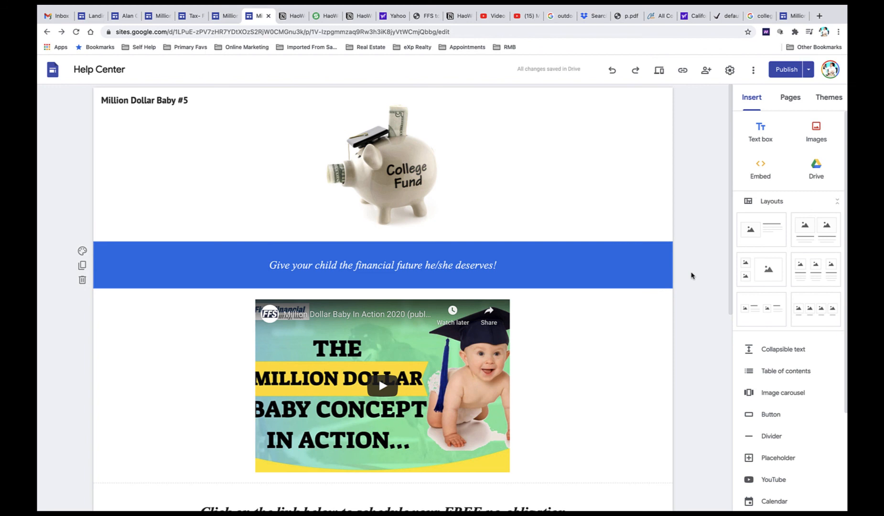
Preview the page at phone size, test that the CLICK HERE image opens the Calendly booking page, and return to the preview
click(659, 70)
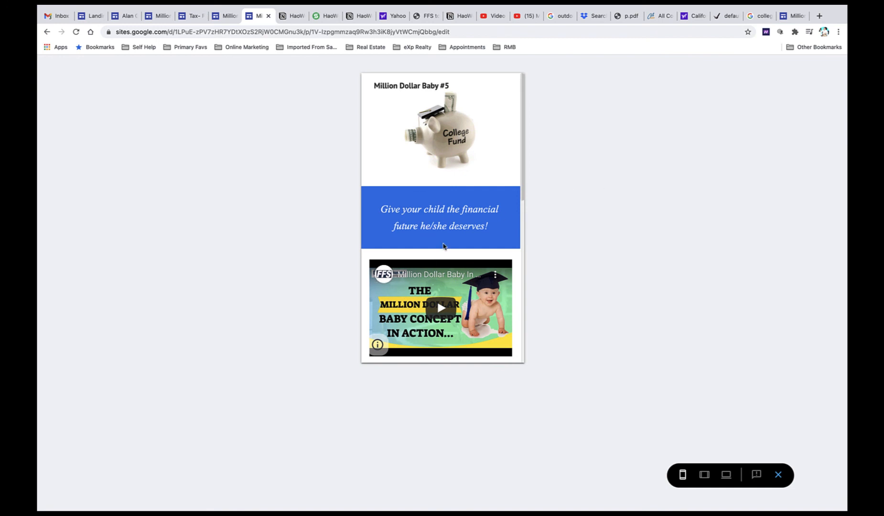
scroll(444, 246, down, 2)
scroll(443, 246, down, 5)
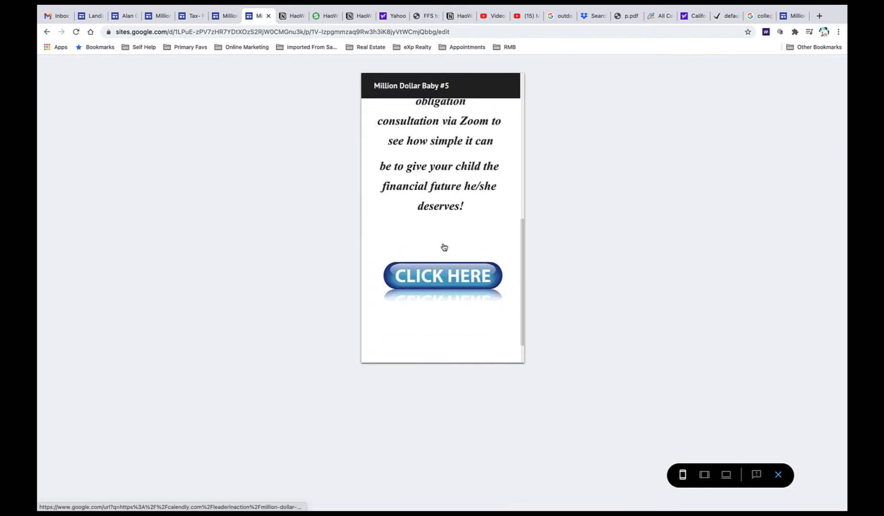
click(436, 290)
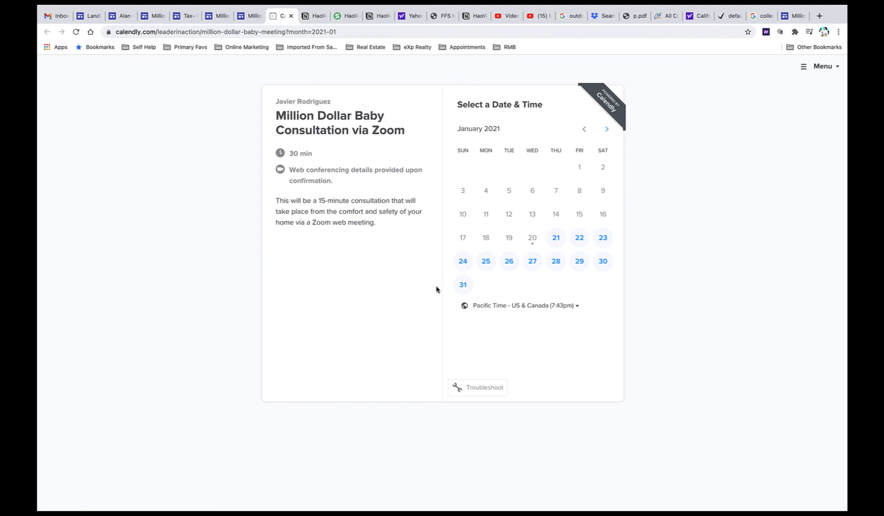
click(253, 17)
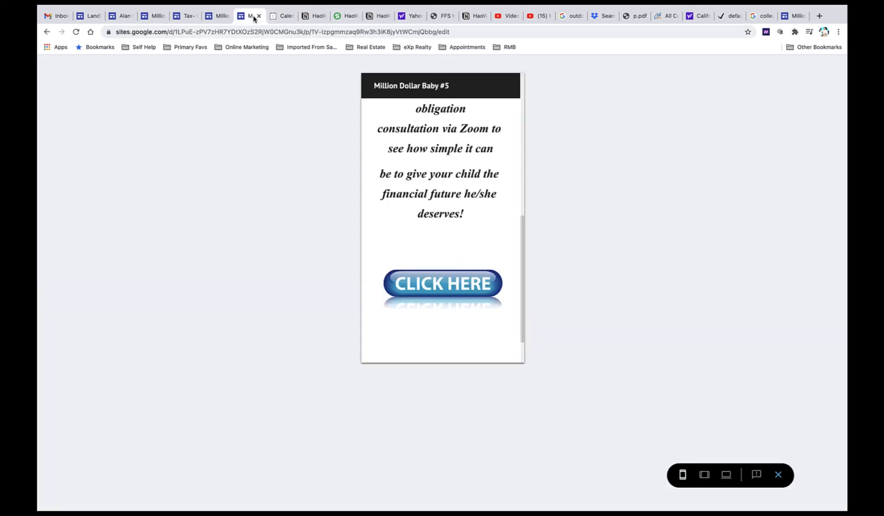
Check the page preview at tablet size and at large screen size
click(706, 477)
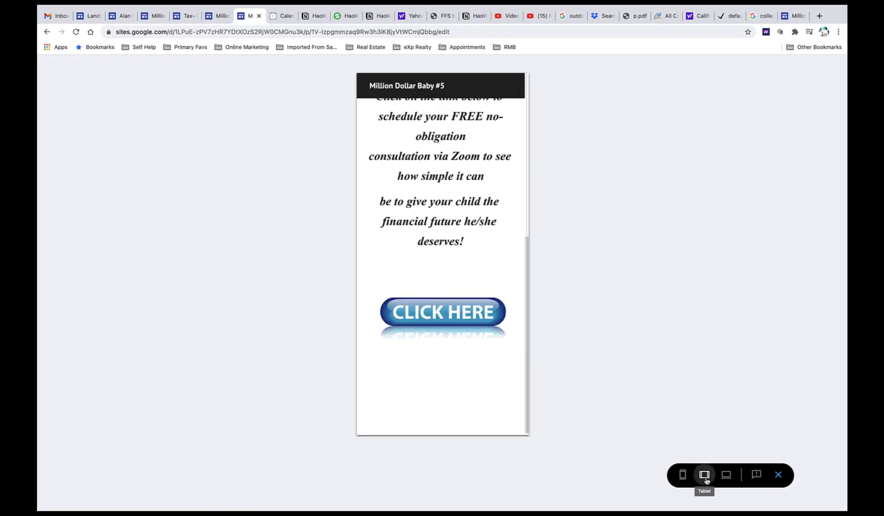
click(726, 475)
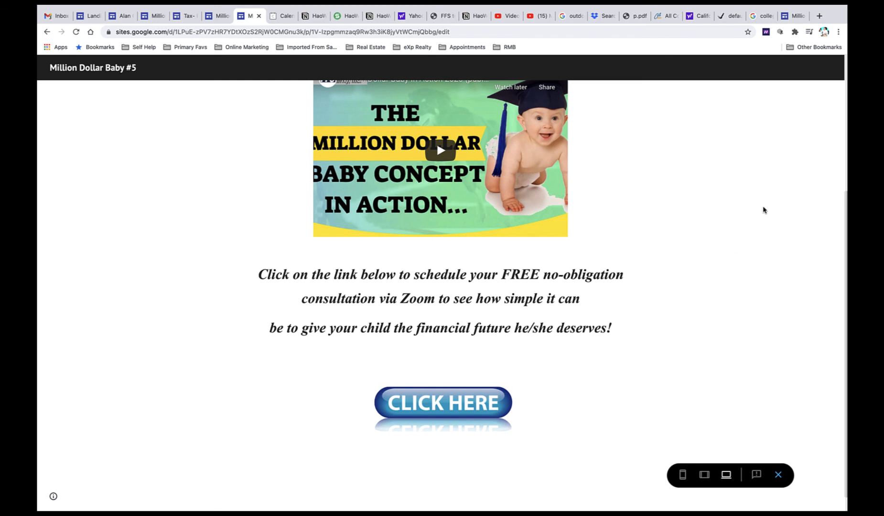
scroll(763, 210, up, 1)
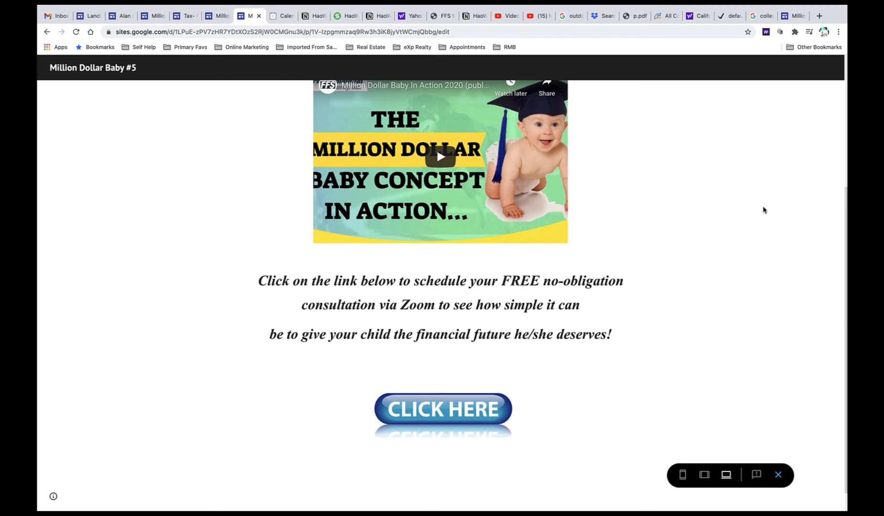